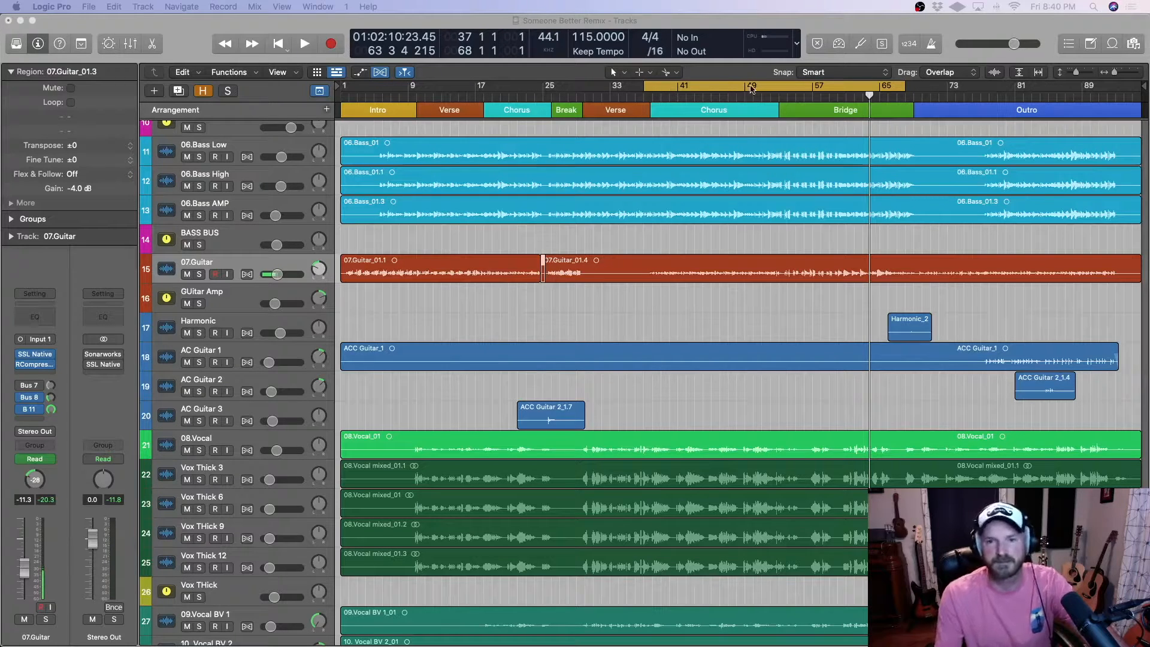
- Set the cycle range to run from bar 18 to bar 58
left_click_drag(758, 88, 595, 94)
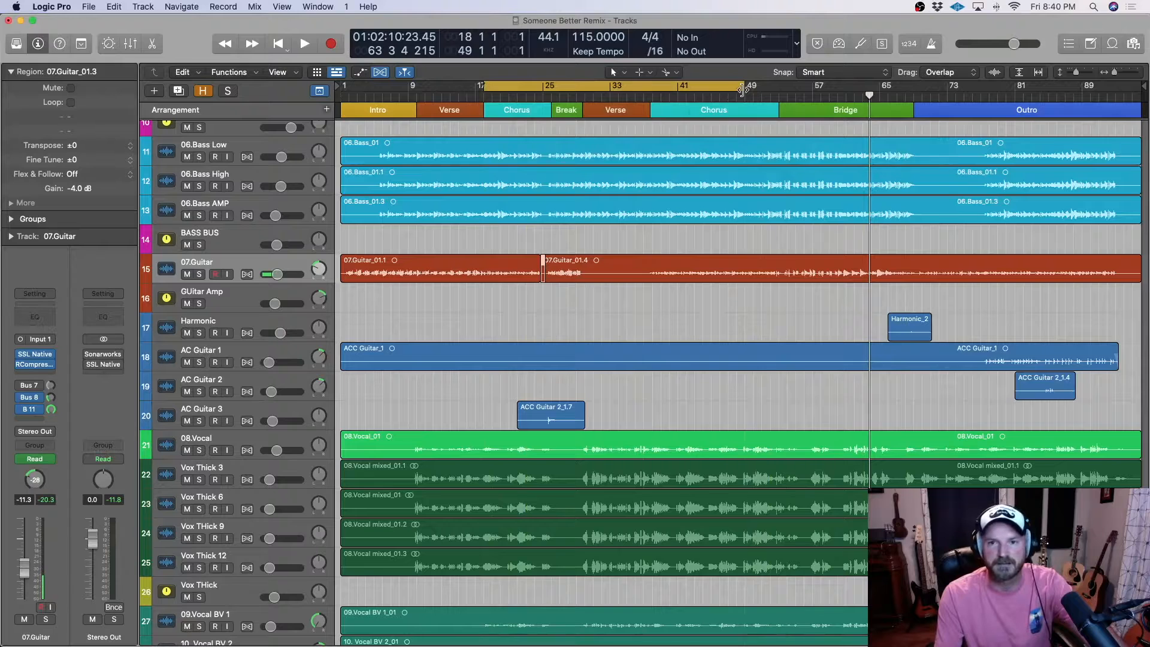
left_click_drag(742, 90, 819, 93)
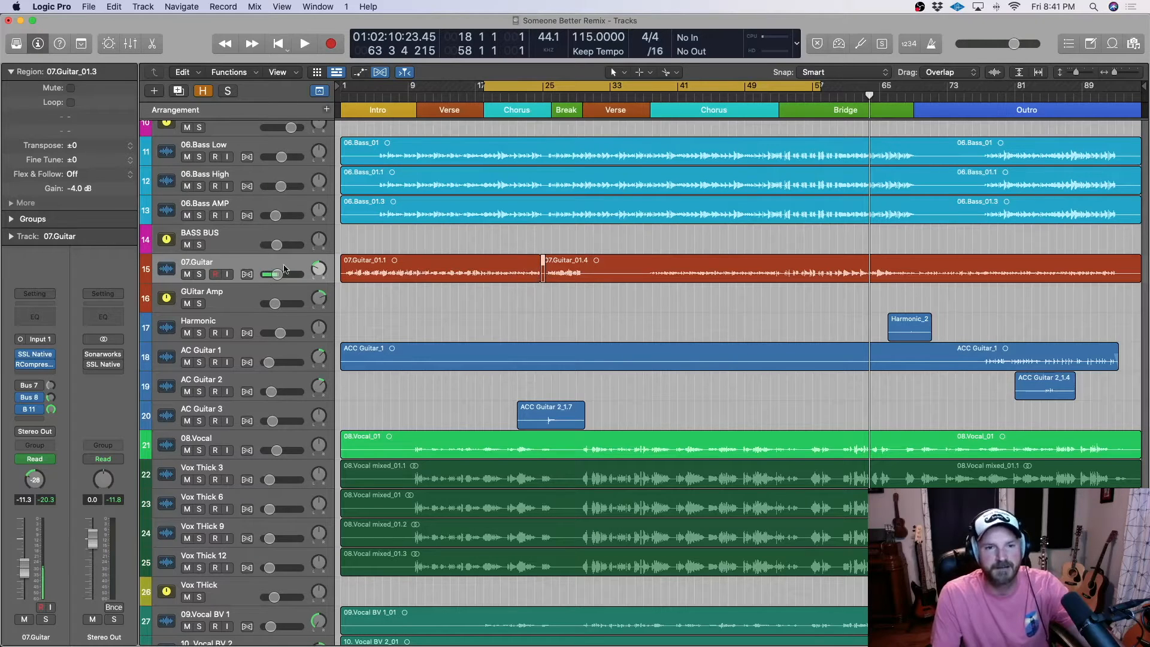
- Solo the 07.Guitar track, listen to it from the start of the cycle range, and stop playback
left_click(261, 268)
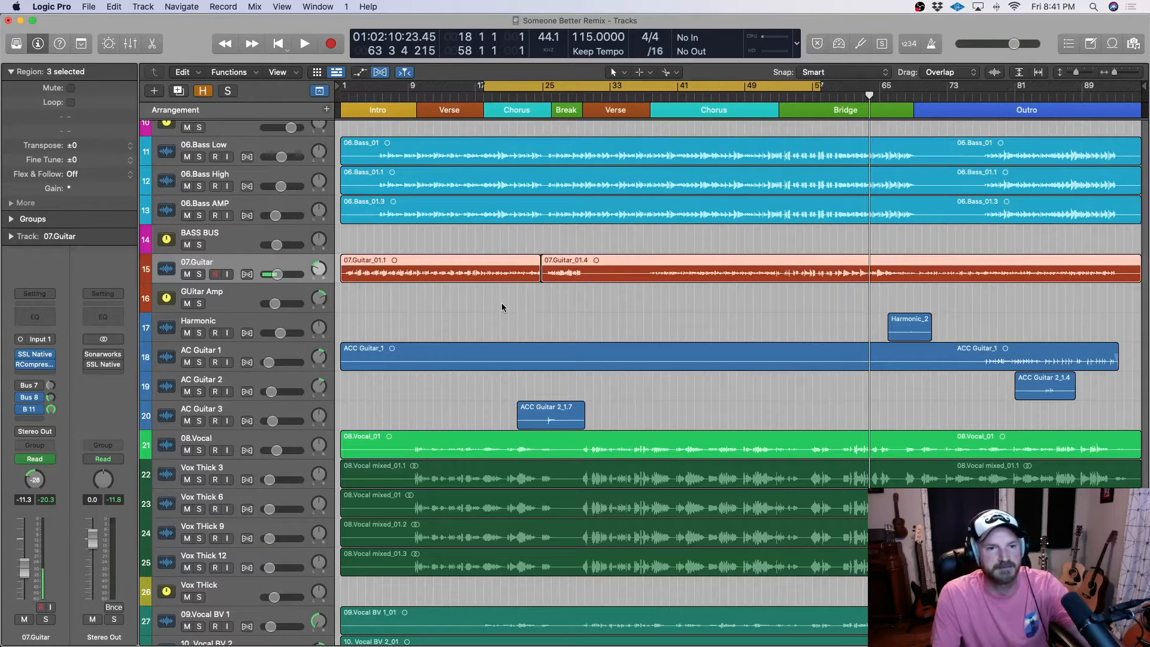
mouse_move(119, 358)
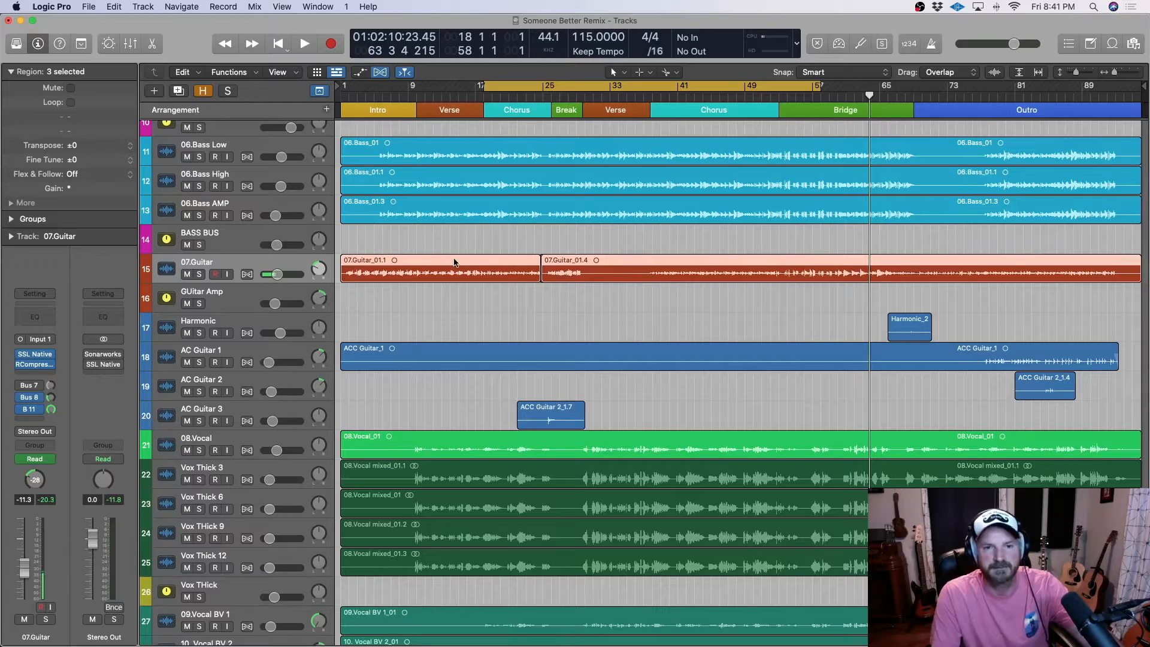
left_click(200, 274)
left_click(305, 44)
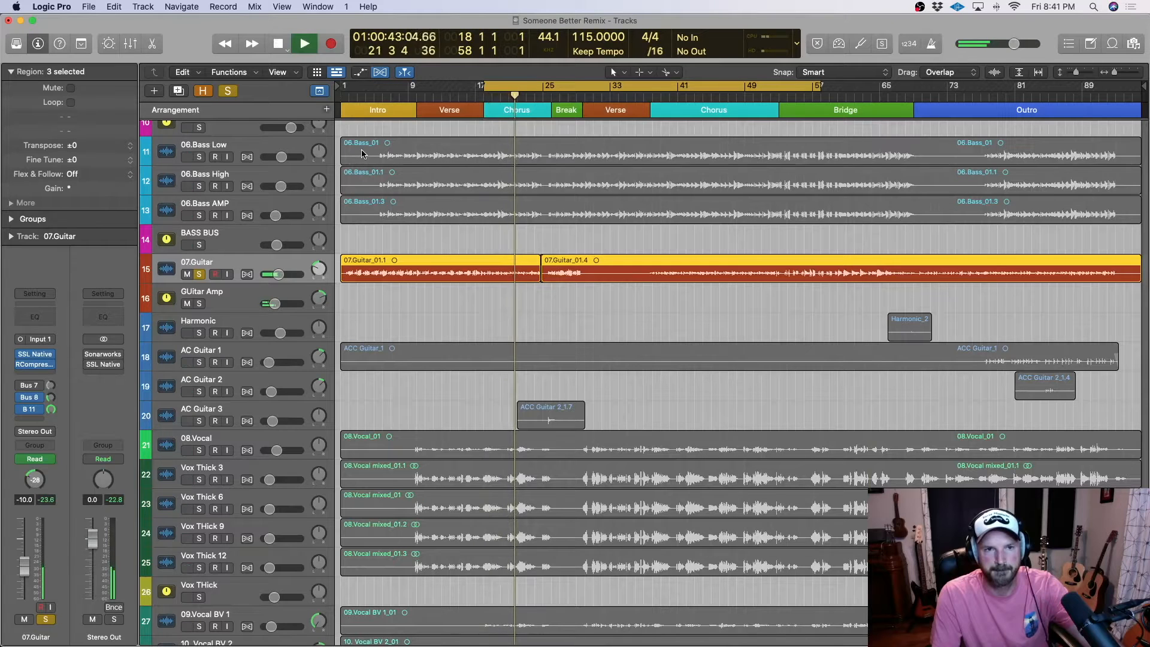
left_click(279, 46)
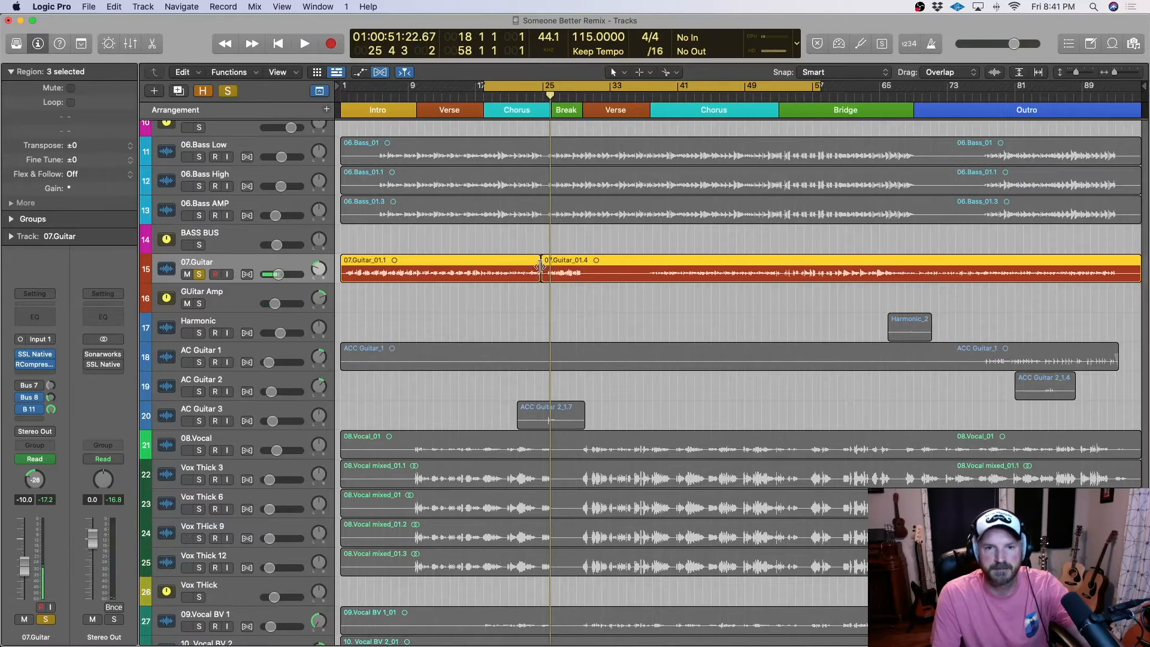
- Place the playhead at about bar 24 beat 3 and select only the short 07.Guitar_01.3 region just after it
left_click_drag(1113, 75, 1120, 76)
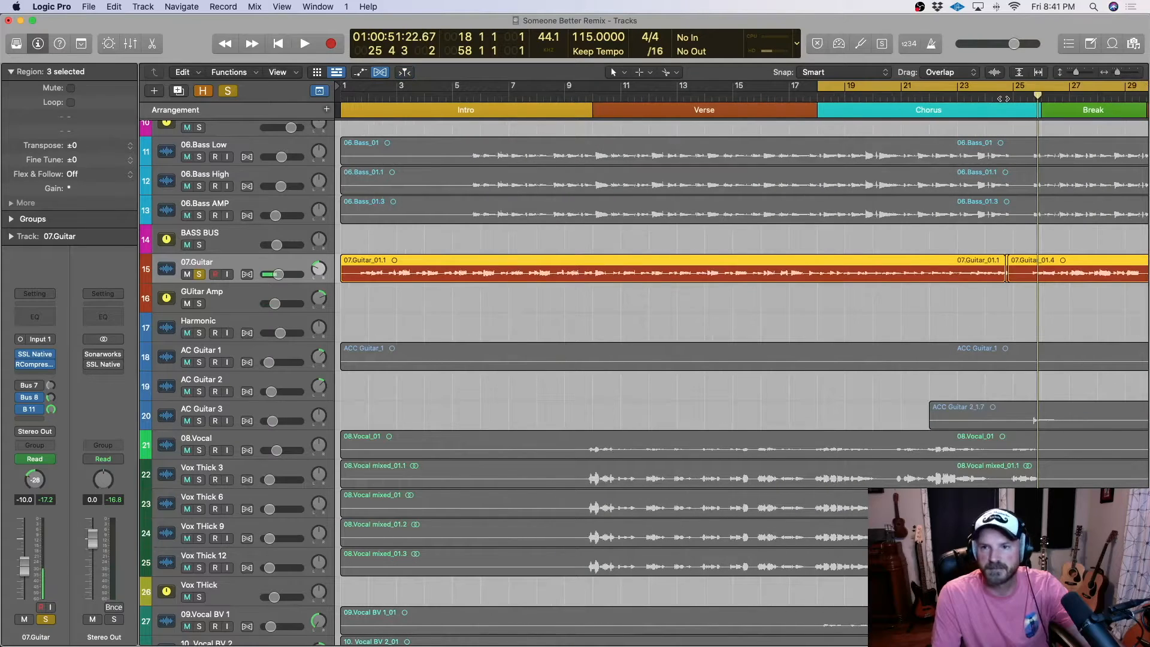
left_click(1005, 97)
scroll(994, 103, "right", 10)
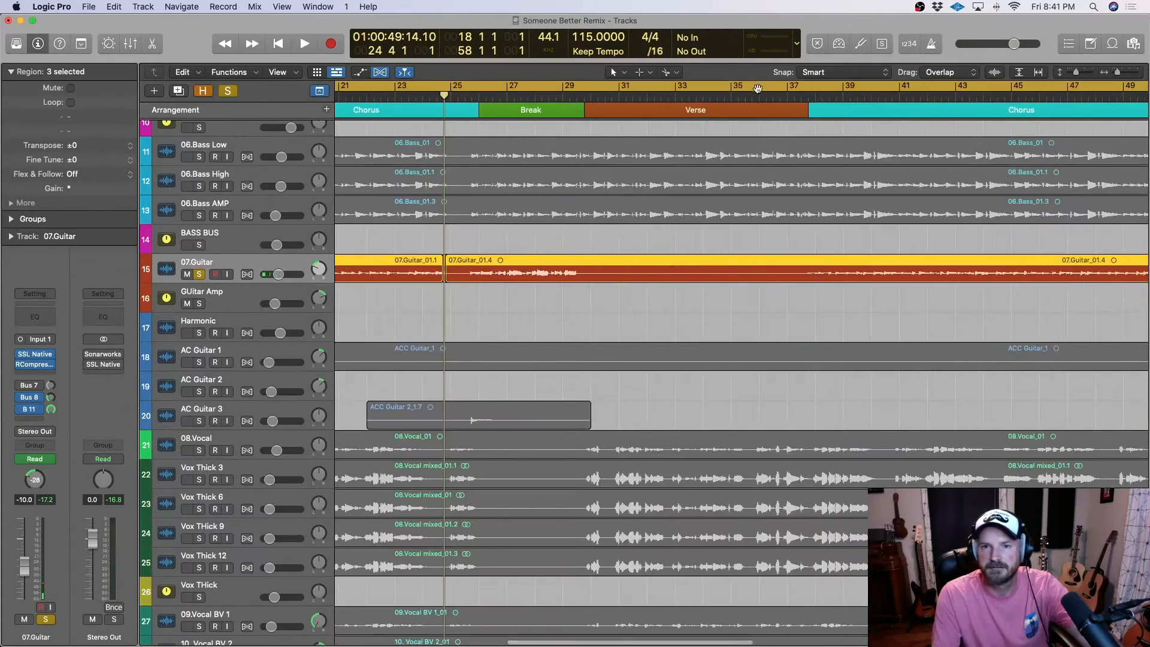
scroll(809, 110, "left", 4)
left_click_drag(1117, 73, 1122, 73)
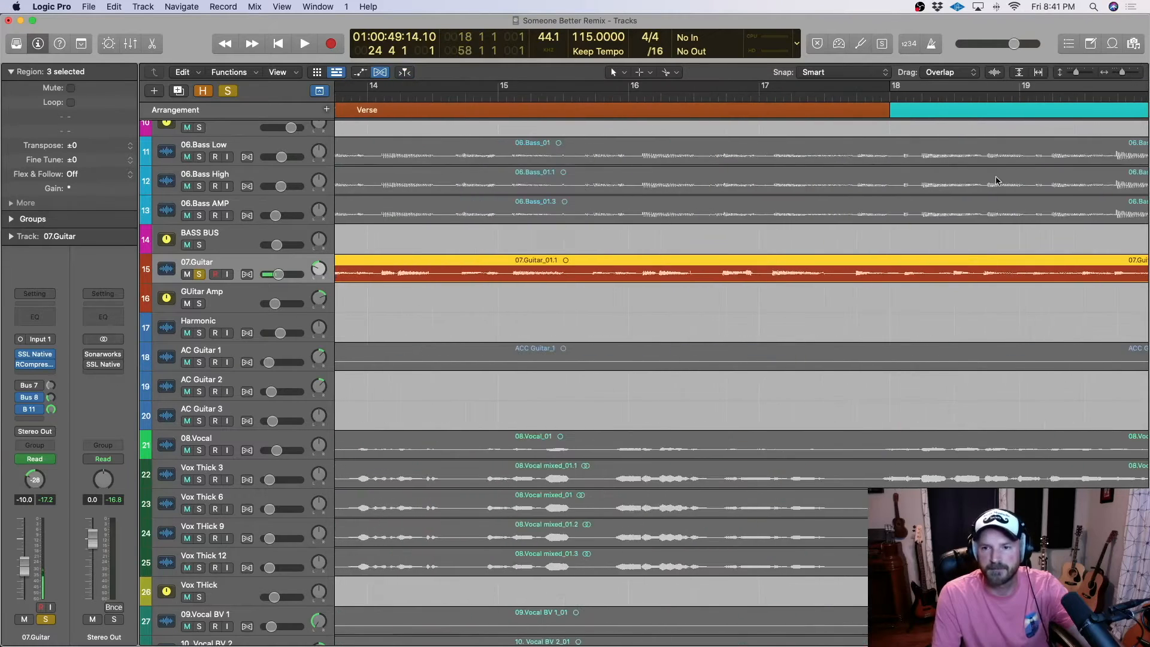
scroll(995, 183, "right", 10)
scroll(990, 185, "right", 1)
left_click(692, 97)
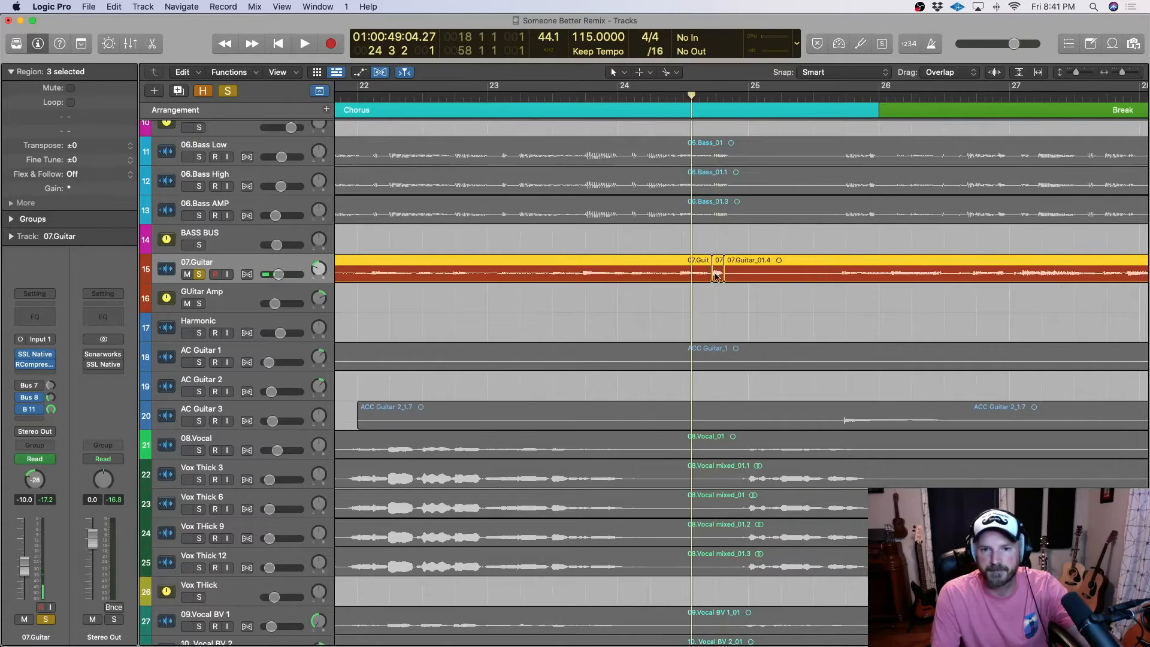
left_click(718, 305)
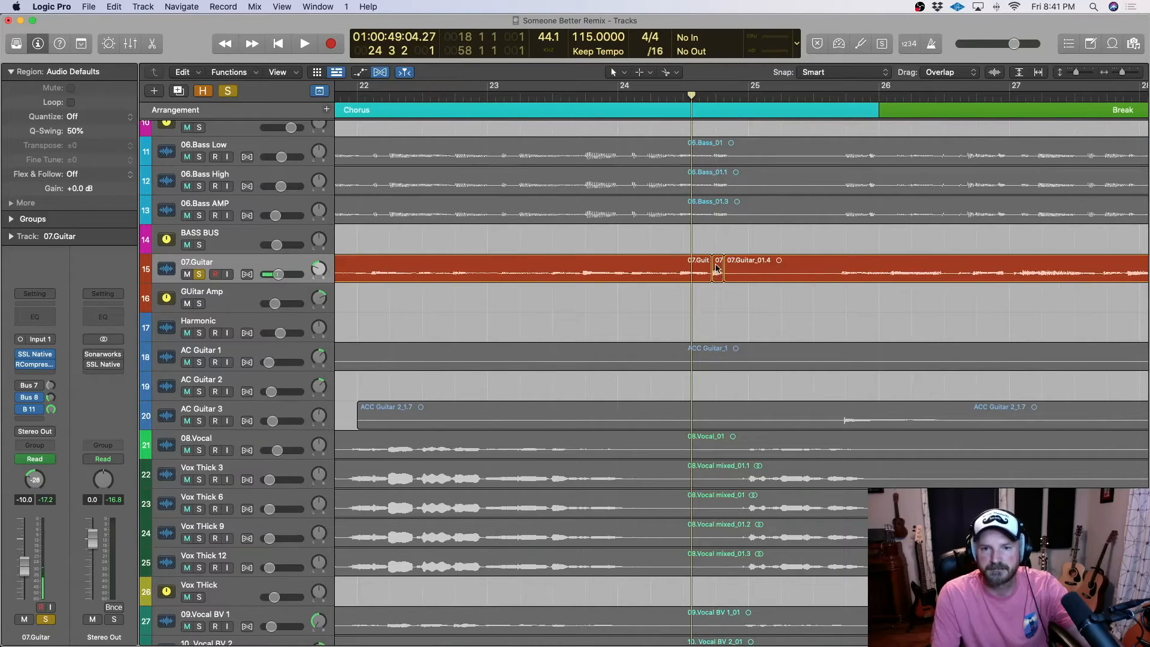
left_click(717, 268)
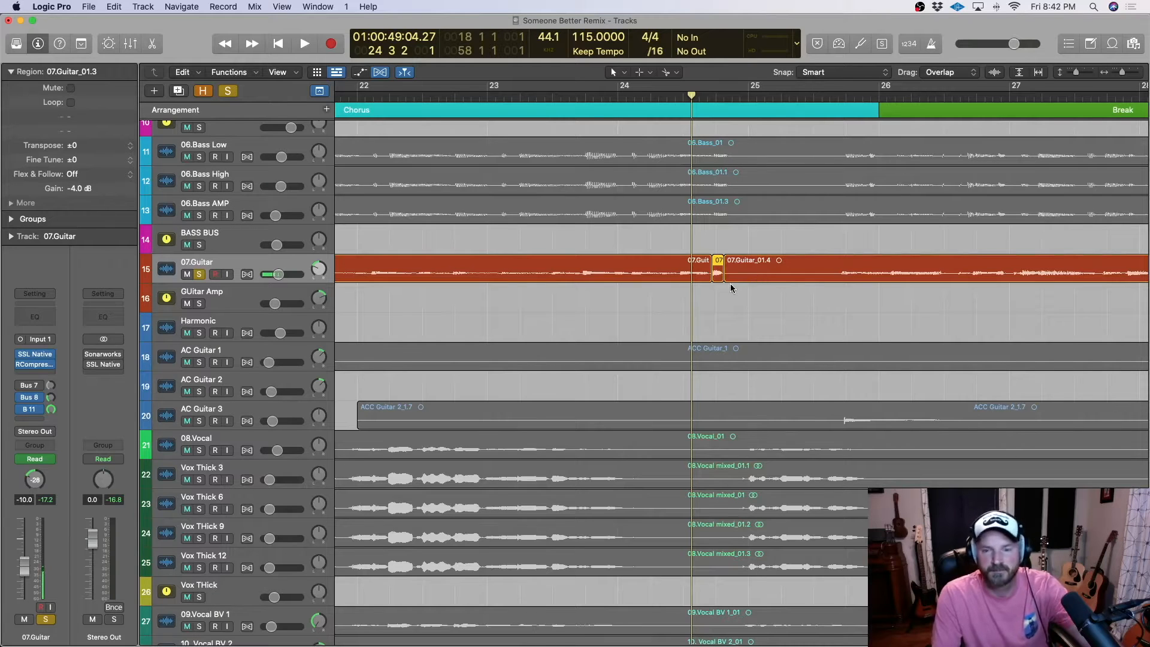
- Examine the short 07.Guitar_01.3 region and its waveform up close against the neighbouring guitar regions
scroll(726, 288, "left", 2)
scroll(724, 288, "left", 1)
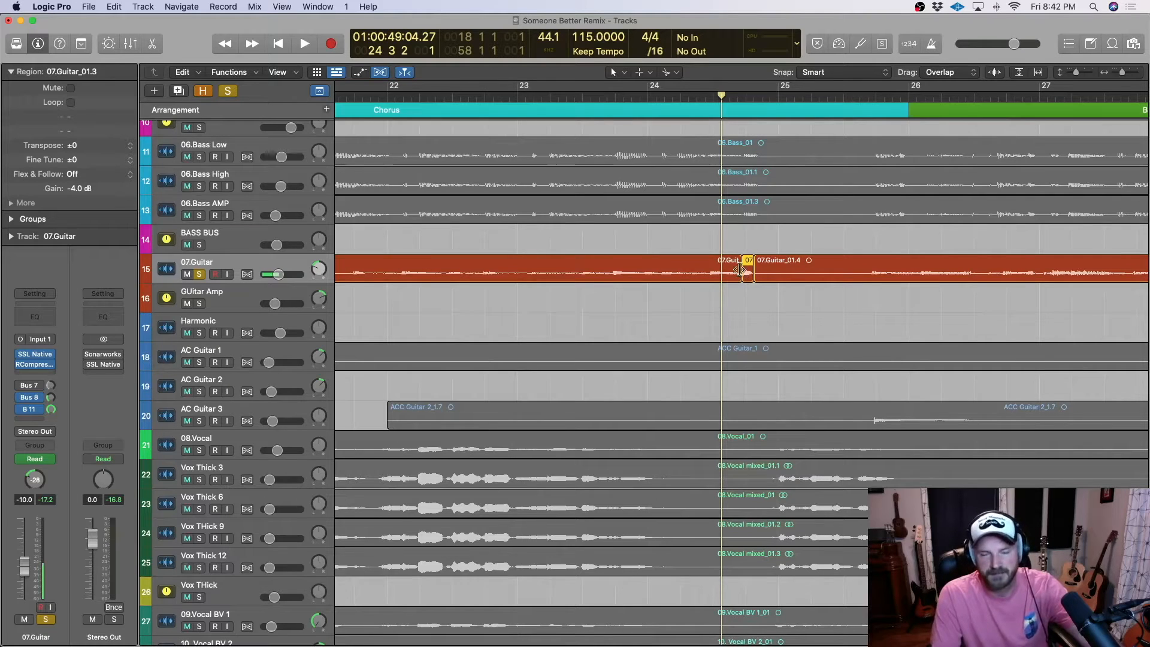
scroll(733, 276, "right", 3)
left_click_drag(1121, 74, 1131, 75)
scroll(710, 270, "right", 1)
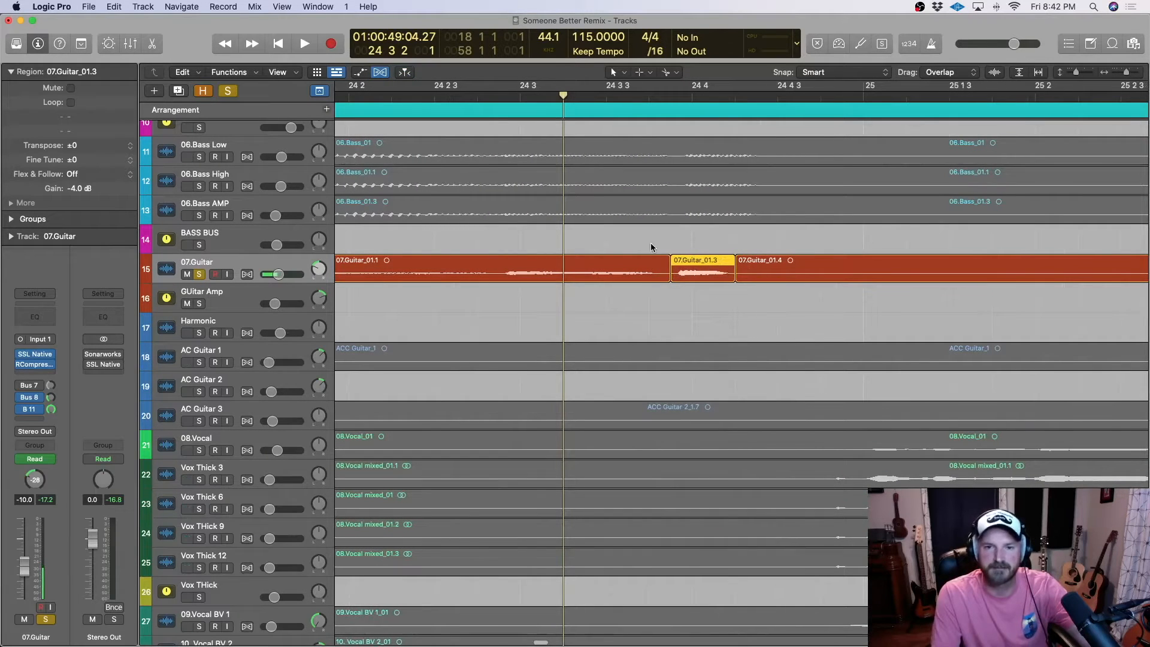
left_click(1123, 73)
left_click_drag(1123, 74, 1110, 76)
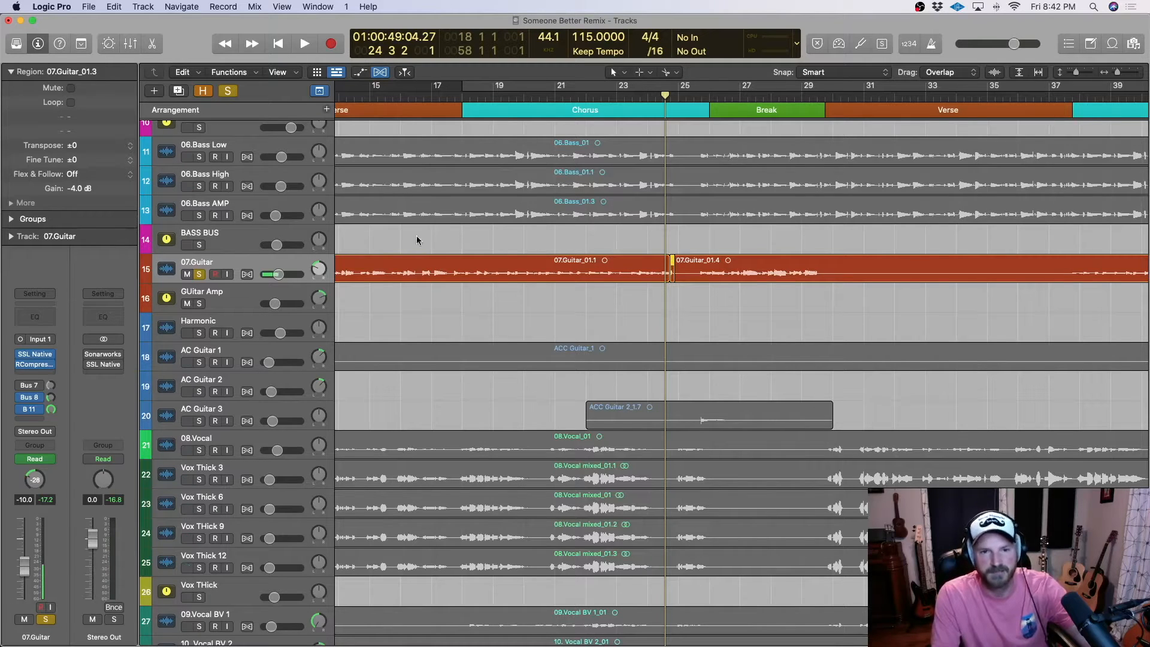
- Open the SSL Native Channelstrip on the 07.Guitar track and inspect its high-pass and low-frequency settings
left_click(39, 358)
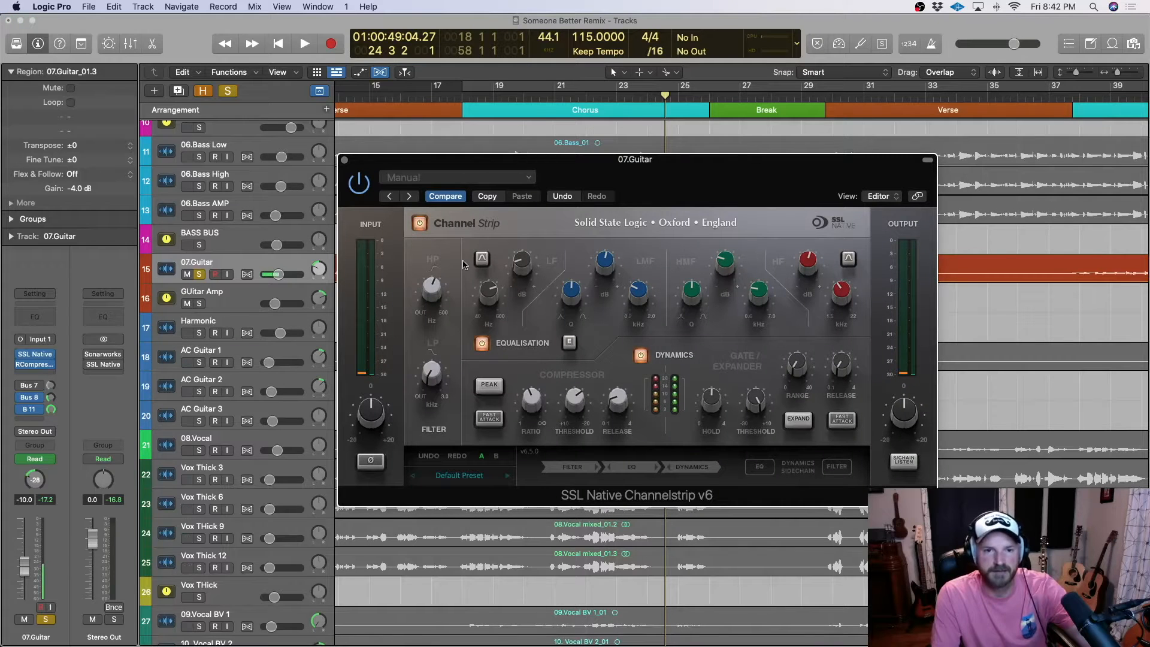
mouse_move(434, 286)
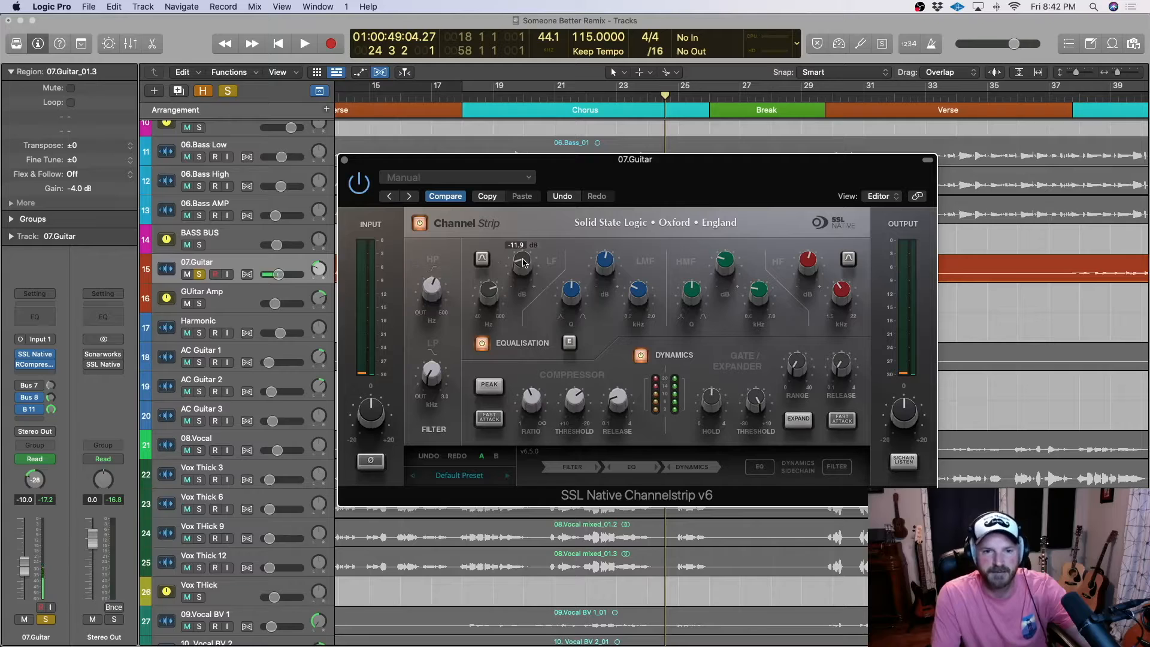
mouse_move(525, 270)
left_click_drag(606, 170, 624, 187)
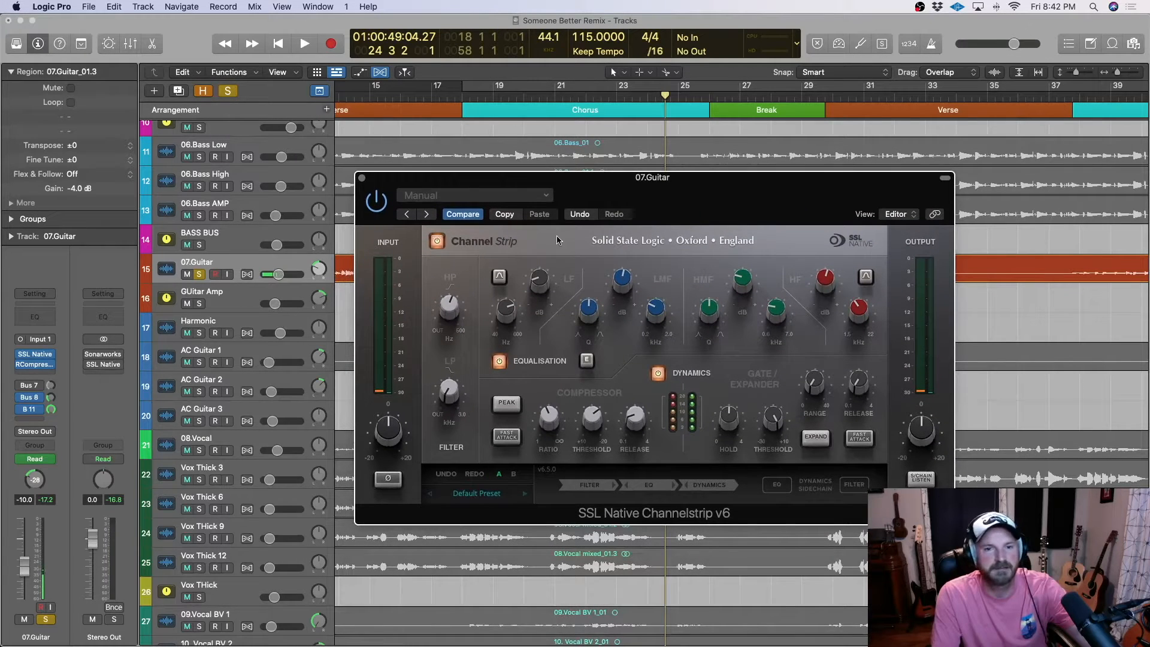
mouse_move(495, 322)
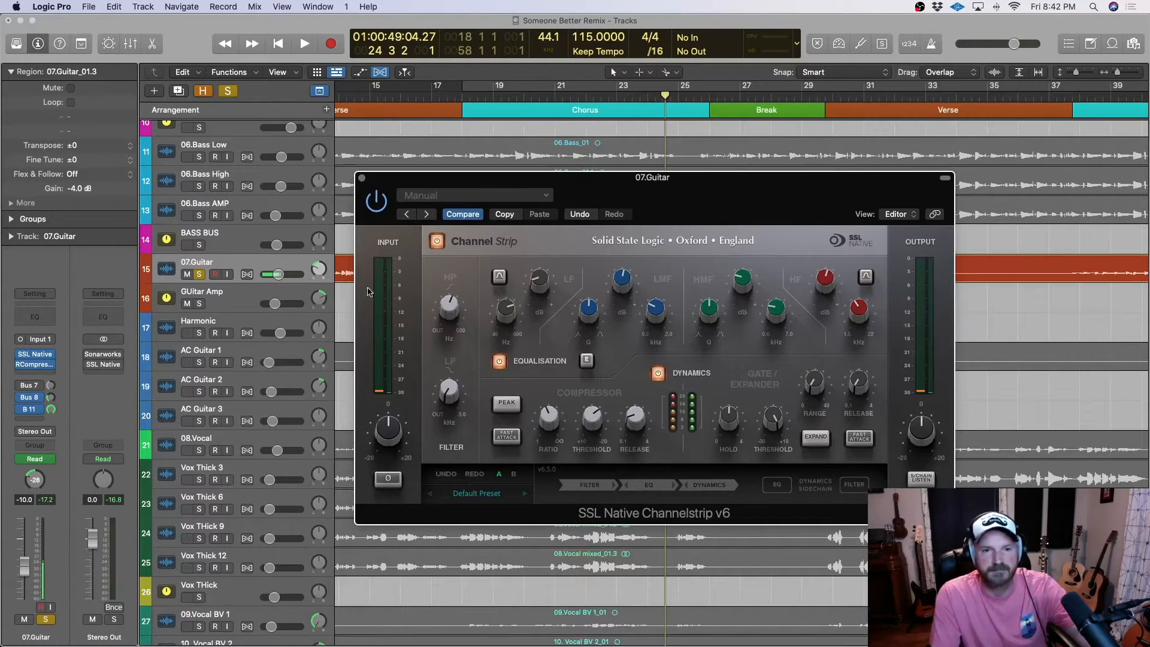
- Loop bars 17 to 27 and compare the soloed guitar with the channel strip's equalisation bypassed and engaged
left_click(304, 45)
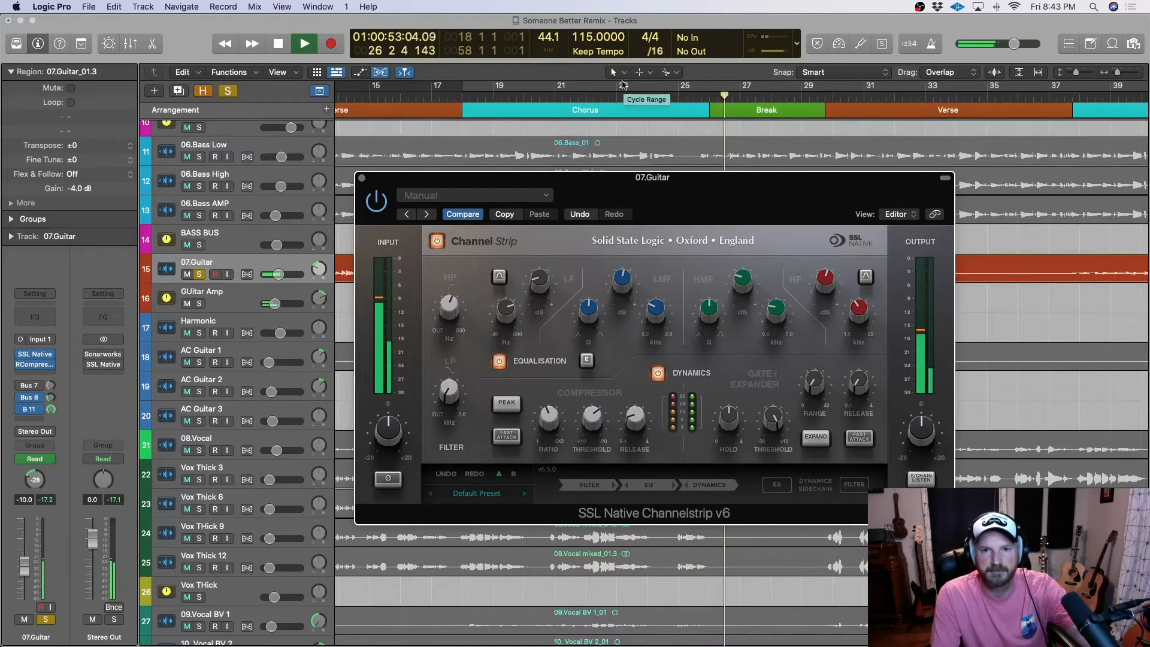
left_click_drag(431, 89, 740, 96)
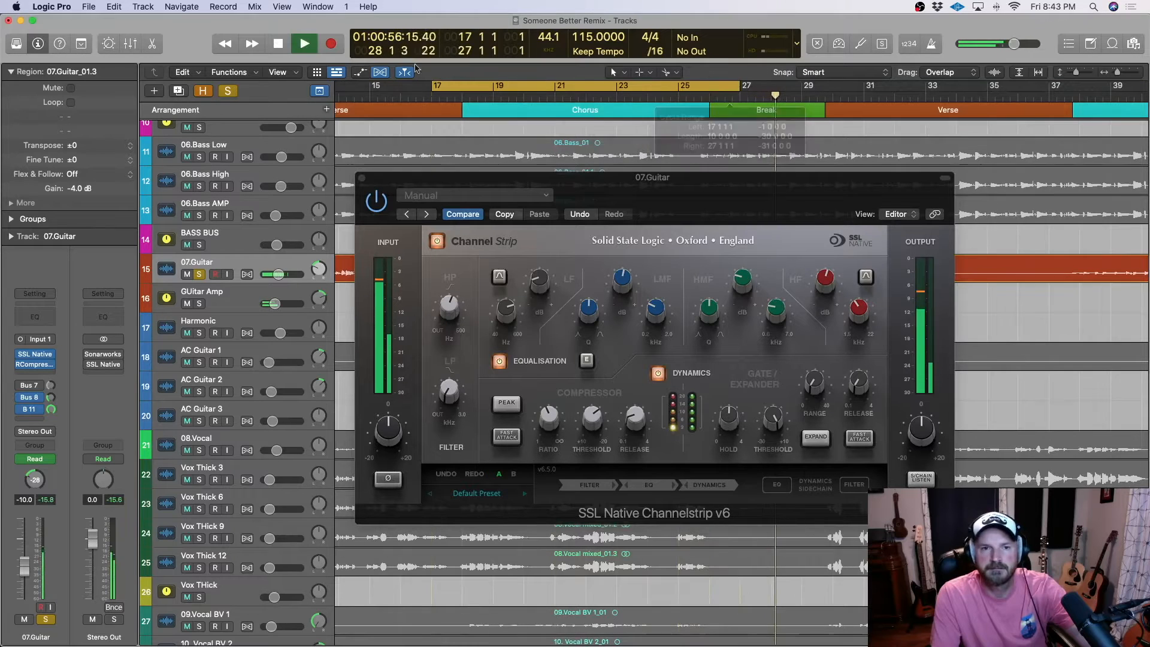
left_click(305, 45)
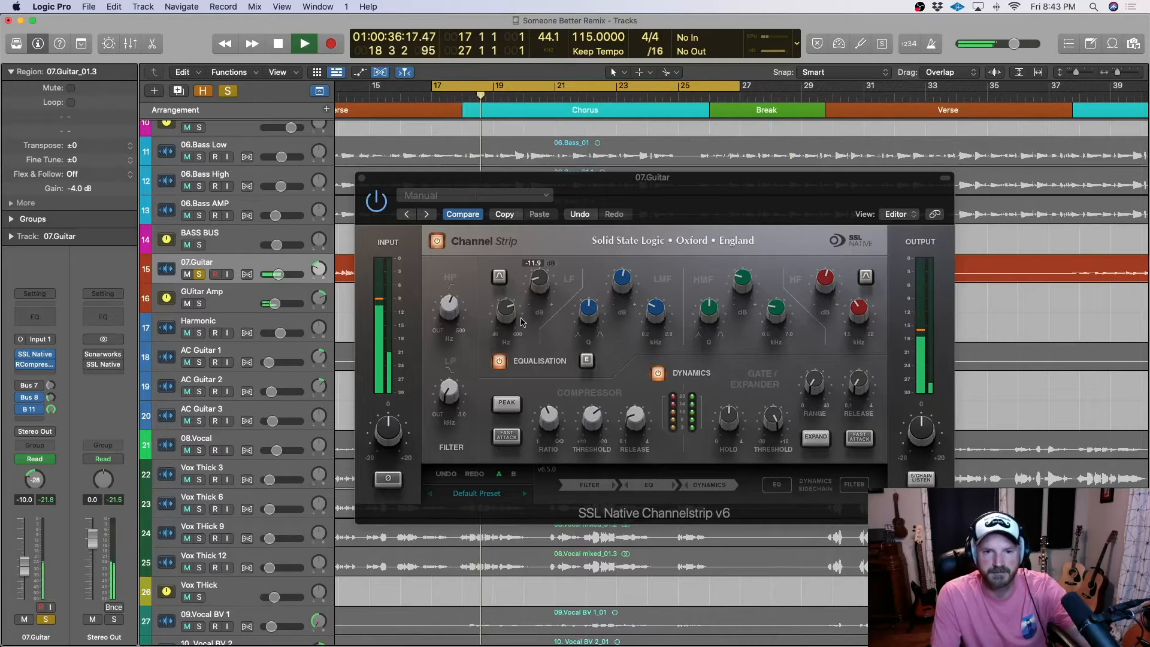
left_click(500, 363)
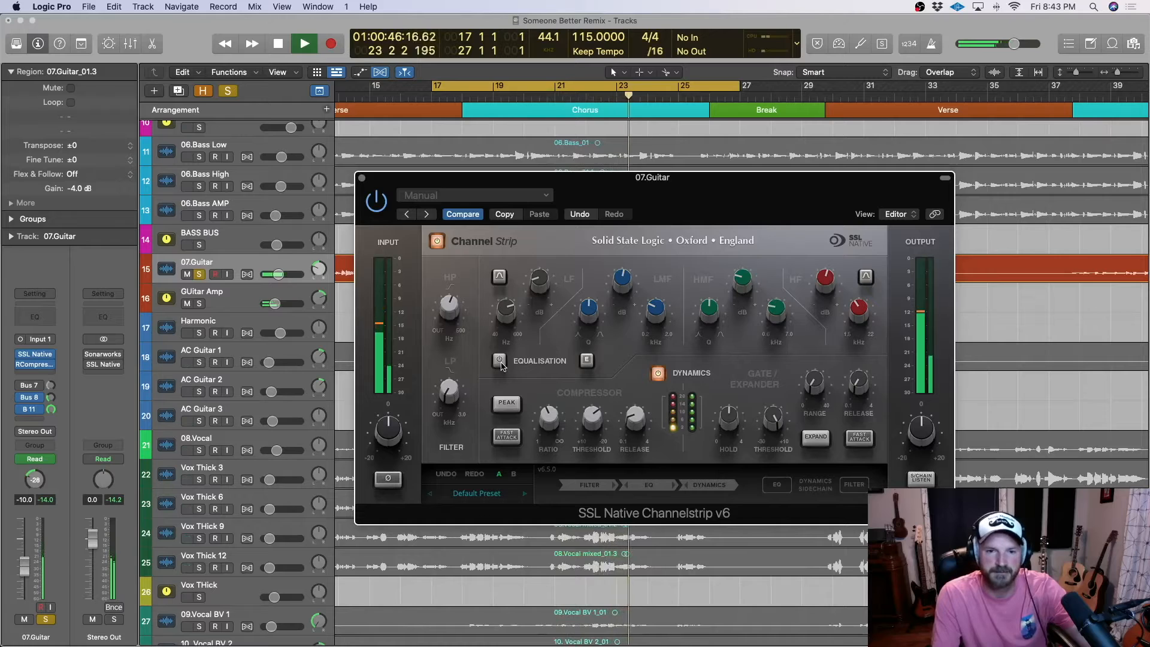
left_click(501, 363)
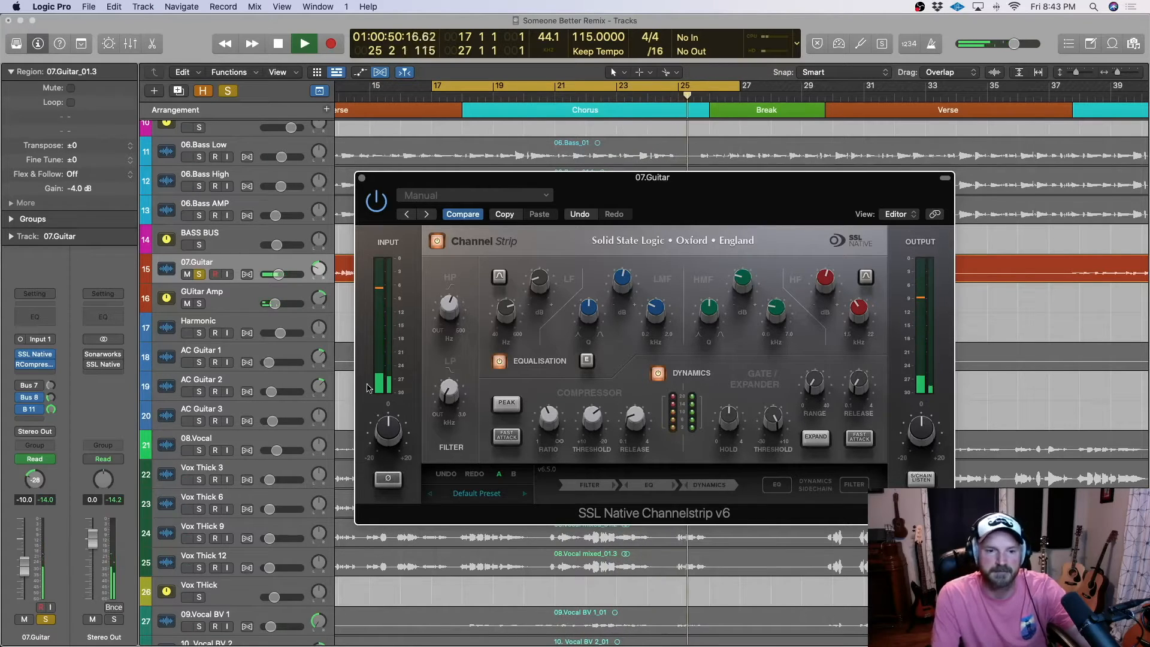
- Solo the BASS BUS and Kick bus tracks alongside the guitar while playback continues
scroll(190, 337, "up", 3)
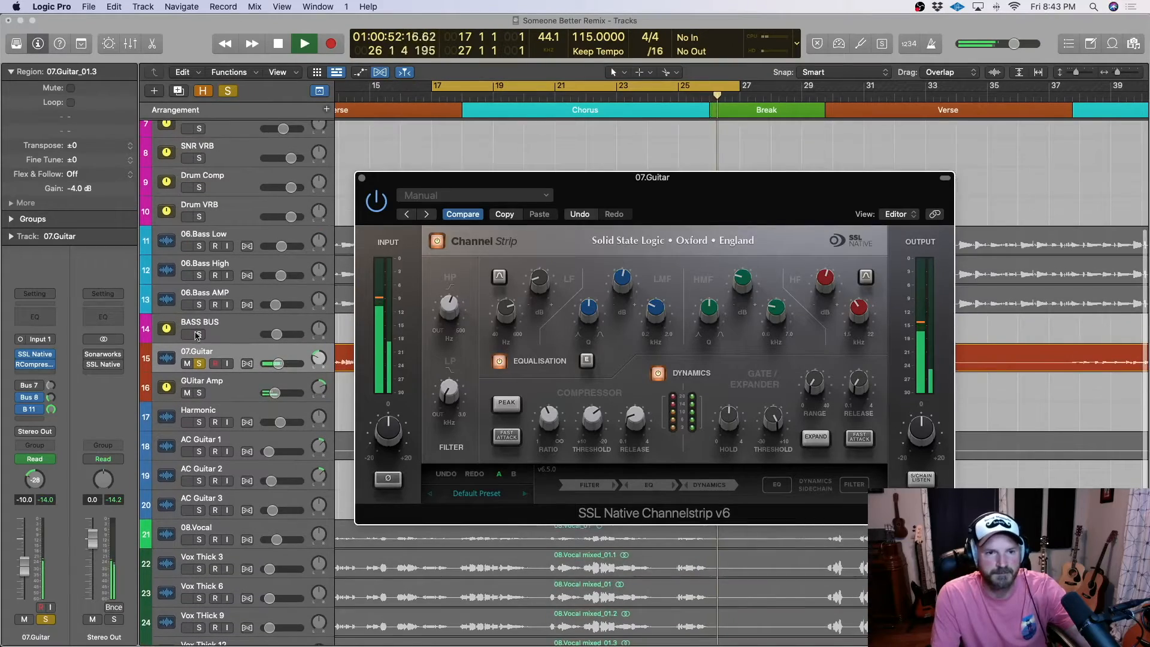
scroll(198, 240, "up", 6)
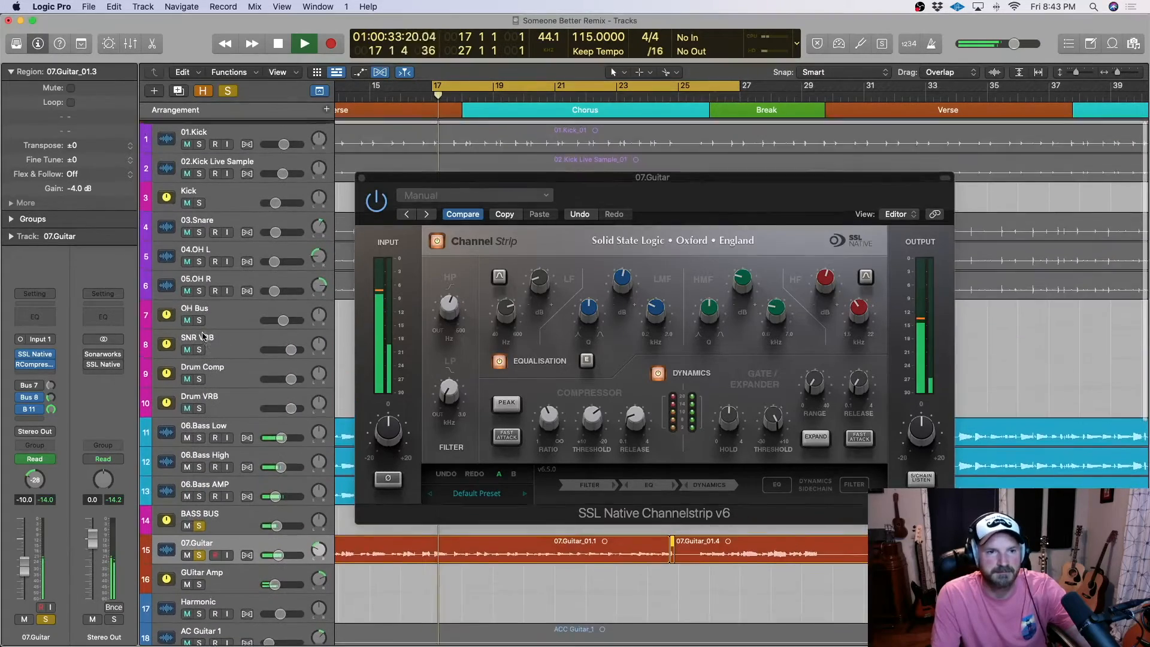
left_click(198, 199)
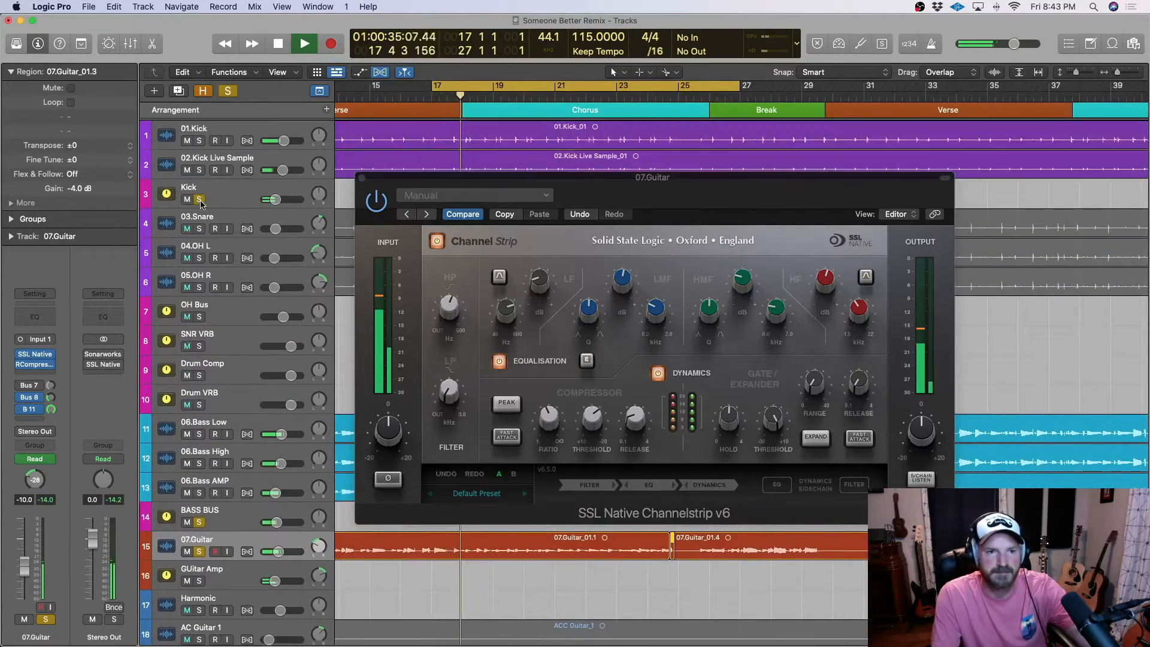
- Compare the guitar's equalisation bypassed and engaged against bass and kick, stop playback, and inspect the high-mid gain and frequency settings
left_click(500, 362)
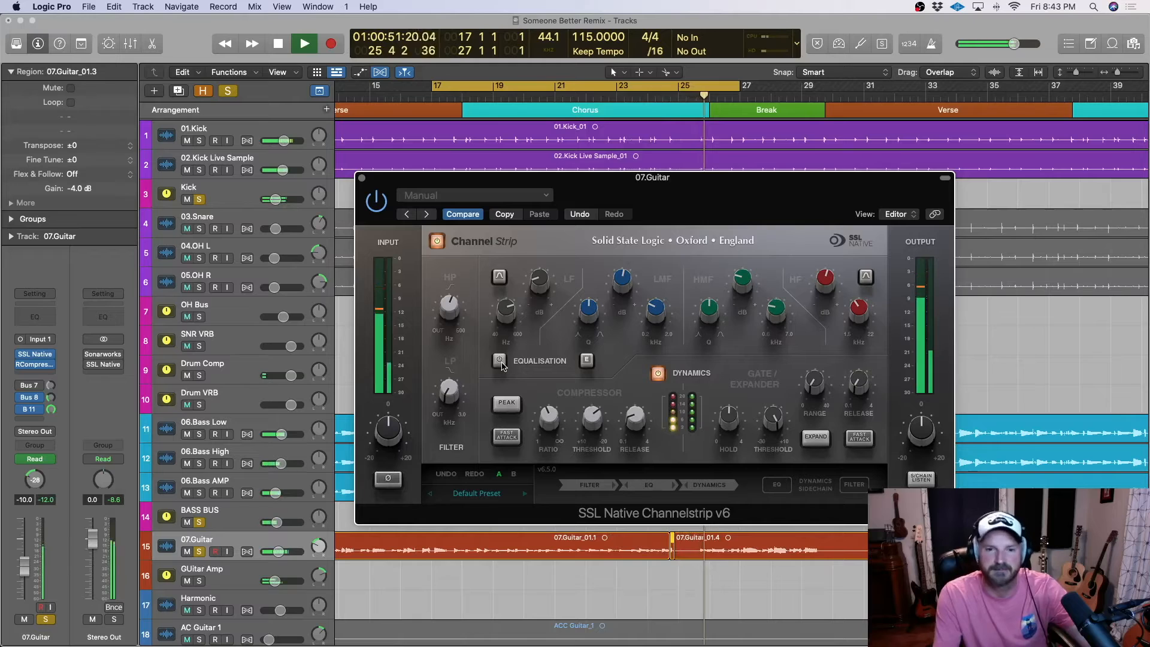
left_click(500, 362)
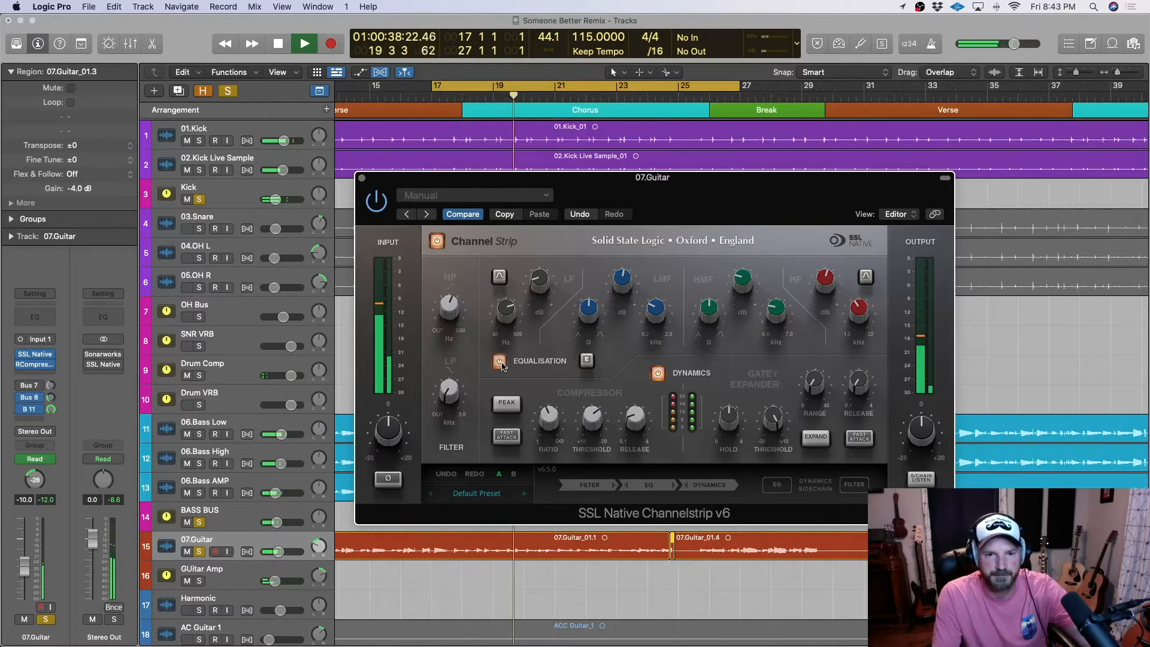
left_click(500, 362)
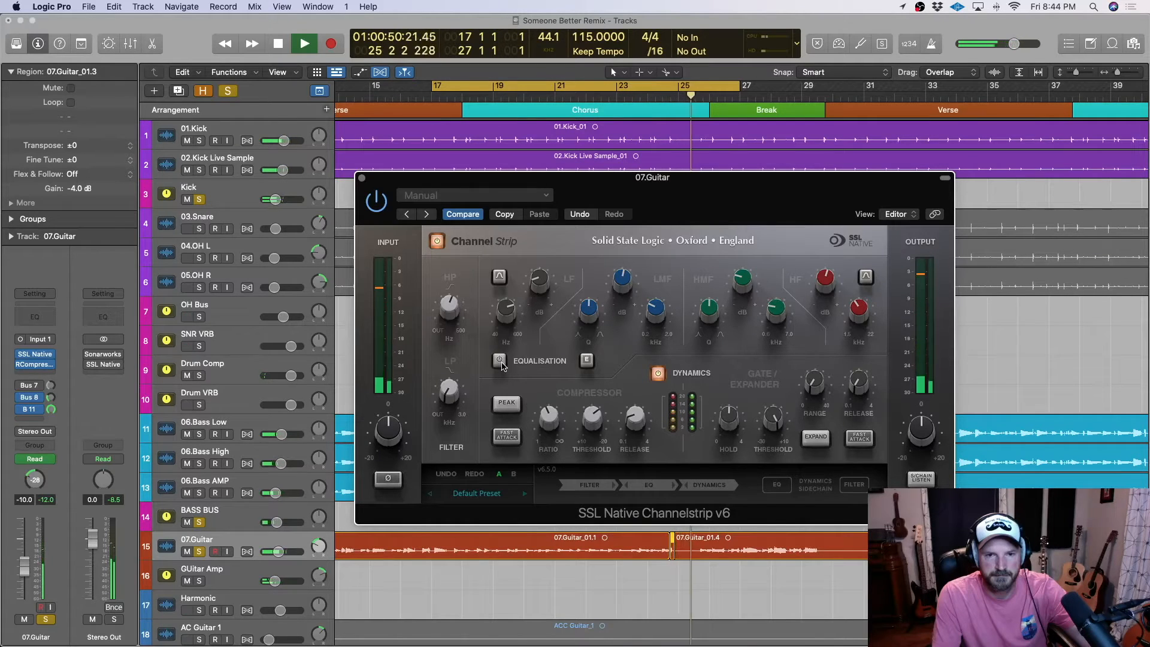
left_click(500, 361)
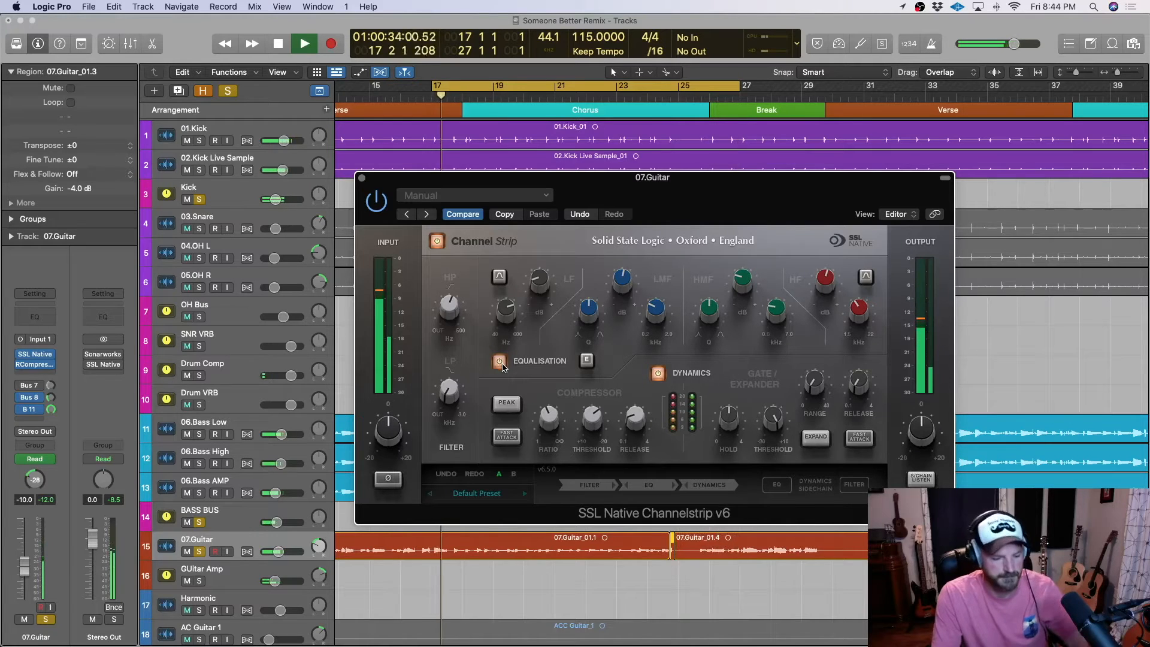
key("space")
mouse_move(540, 274)
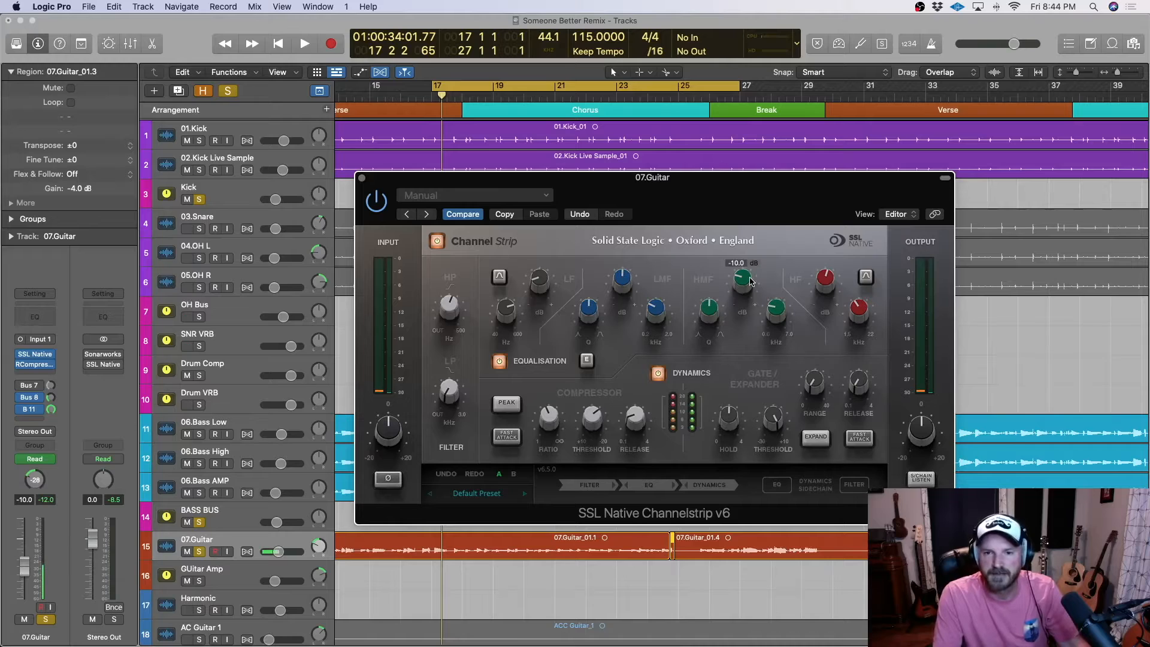
mouse_move(775, 312)
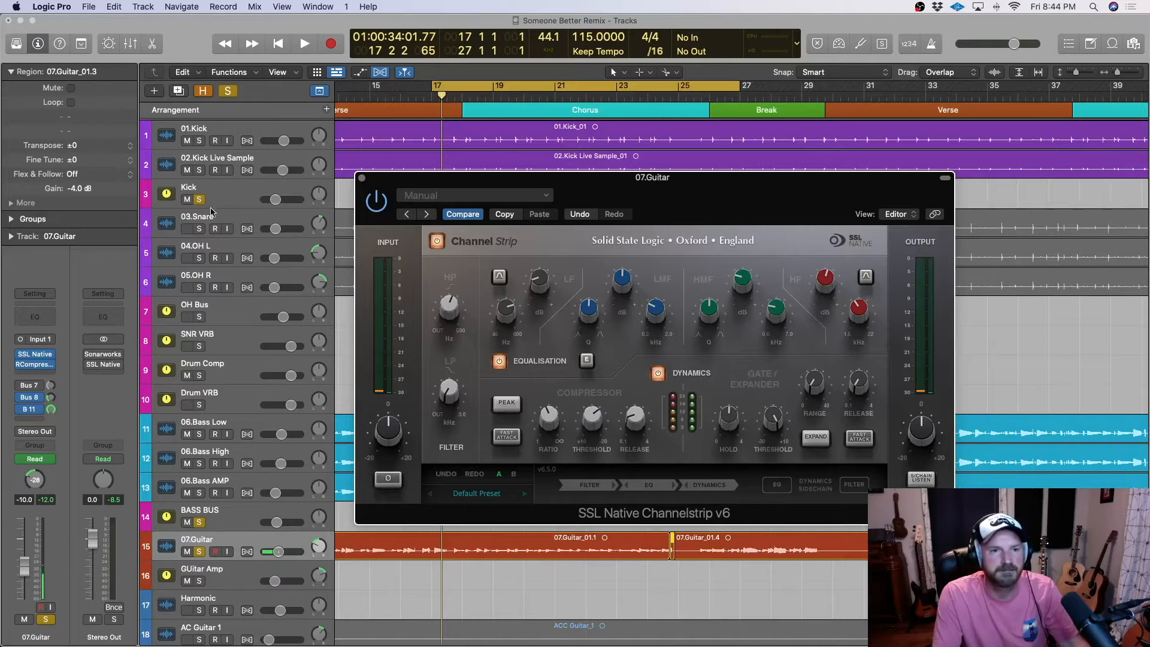
- Remove the solo from the Kick bus and BASS BUS tracks, leaving only 07.Guitar soloed
left_click(200, 200)
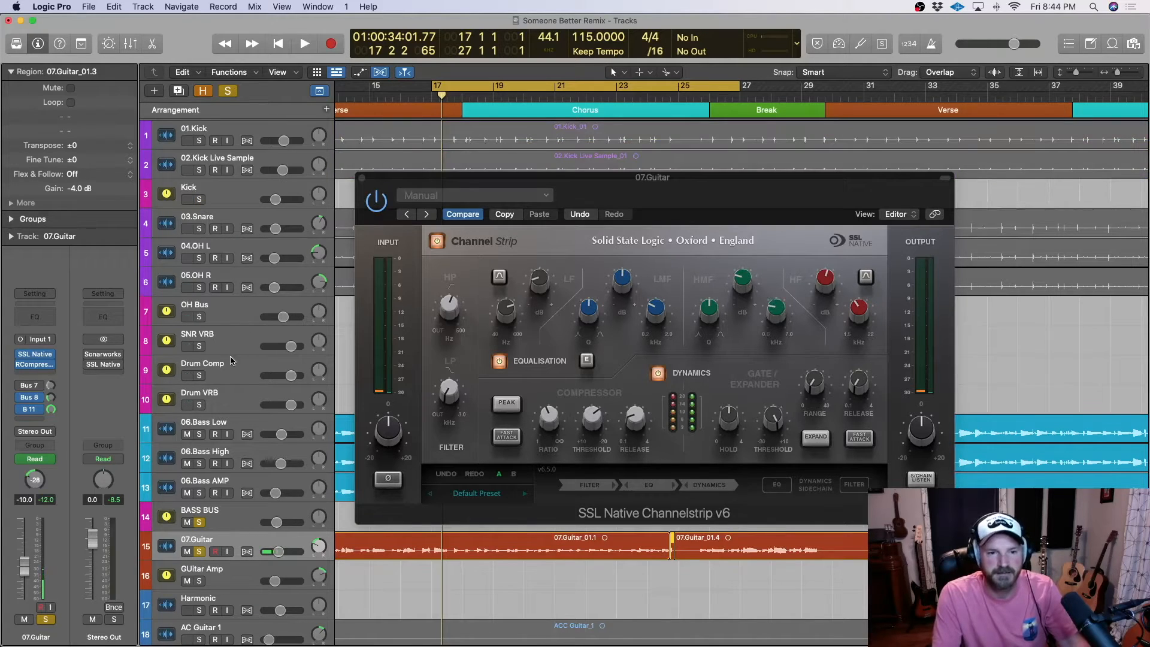
scroll(231, 437, "down", 1)
left_click(201, 520)
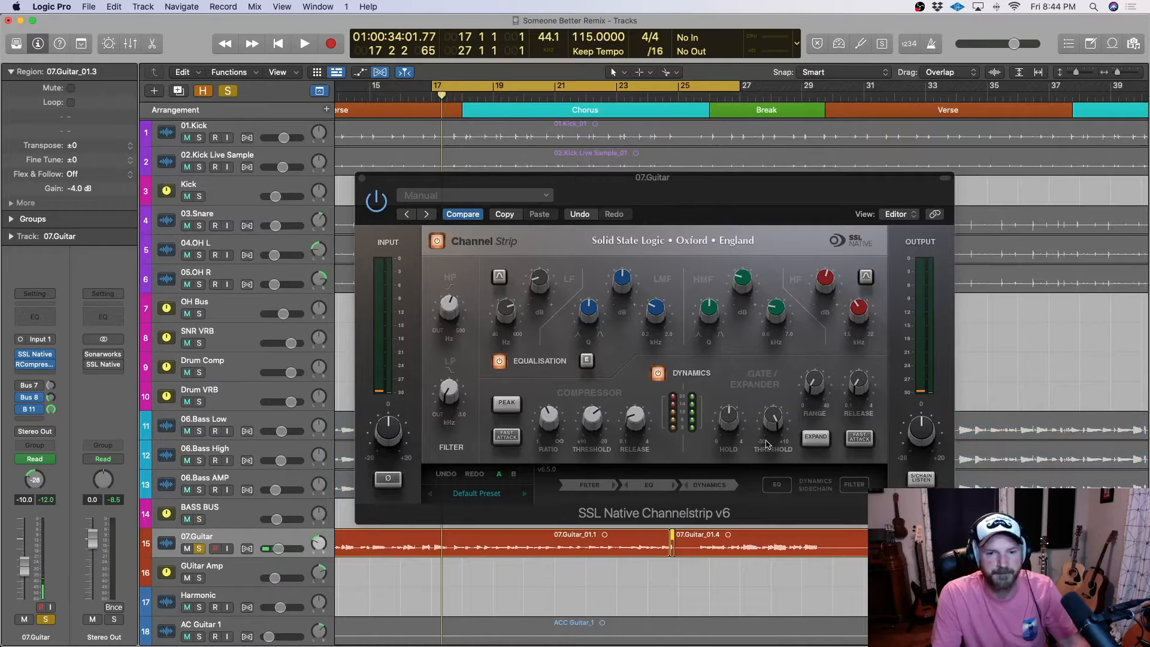
- Play the soloed guitar with the high-mid gain raised, stop, return that gain to about -8.9 dB, and close the channel strip
left_click(306, 44)
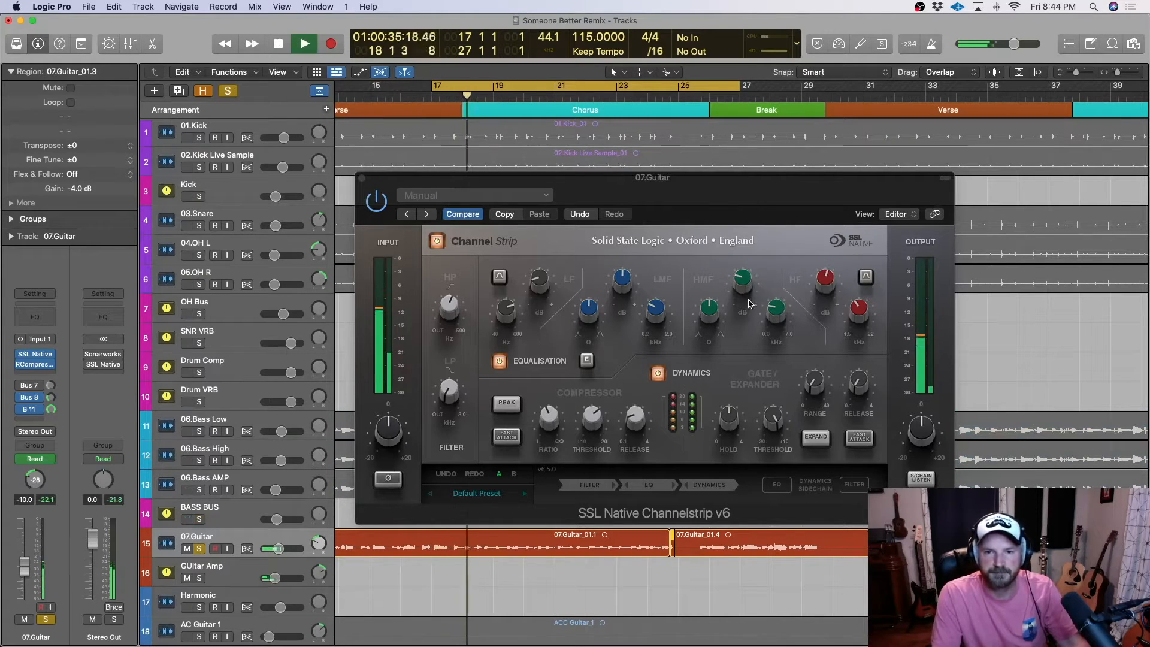
mouse_move(741, 279)
left_click_drag(740, 279, 738, 253)
mouse_move(773, 317)
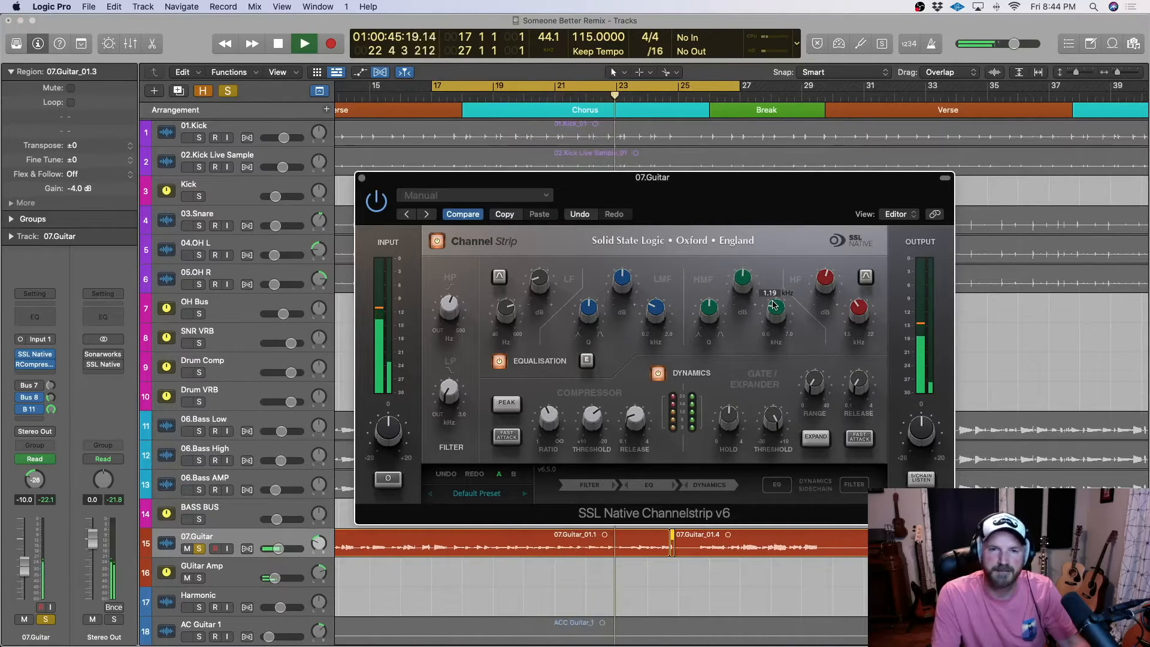
key("space")
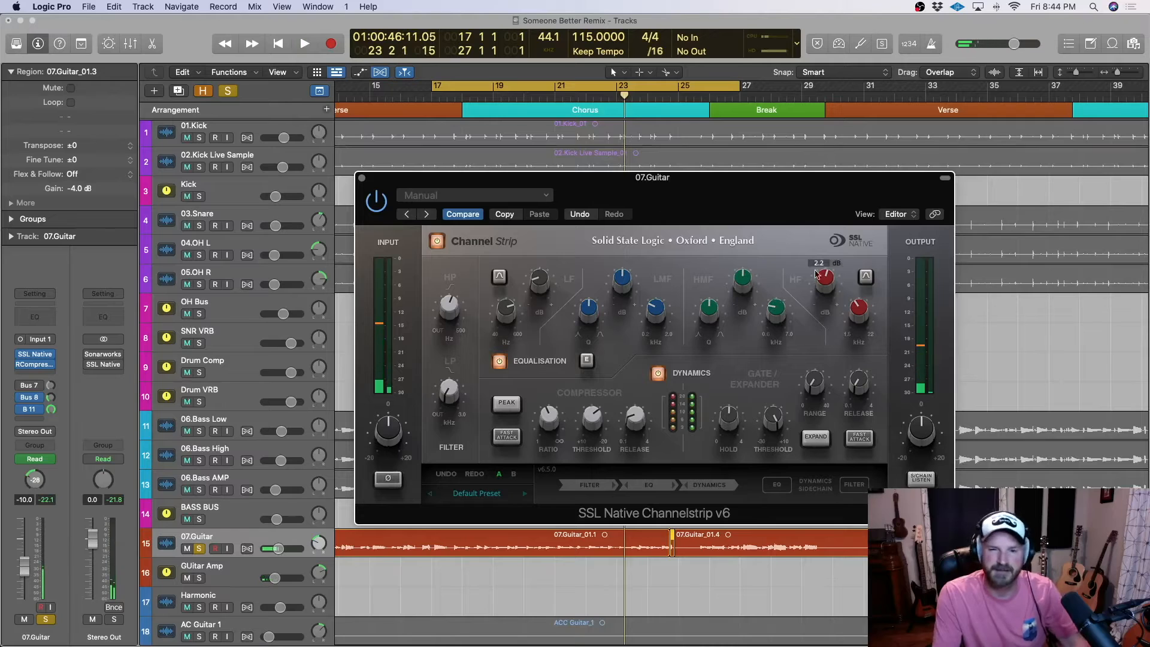
left_click_drag(743, 282, 745, 312)
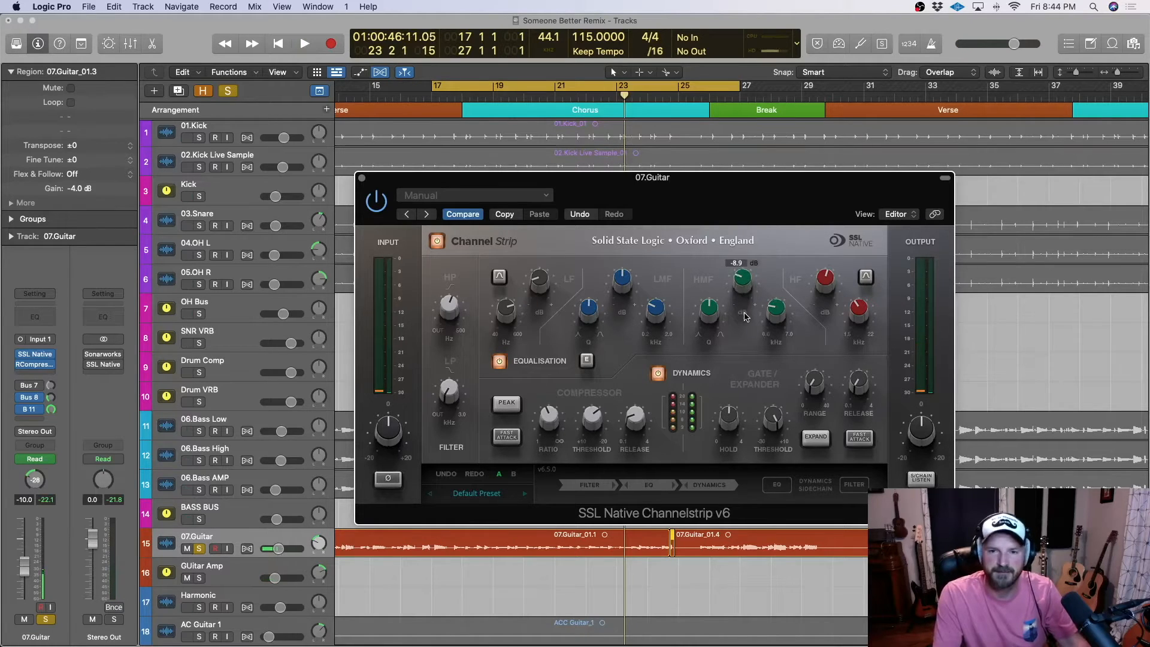
left_click_drag(746, 320, 746, 322)
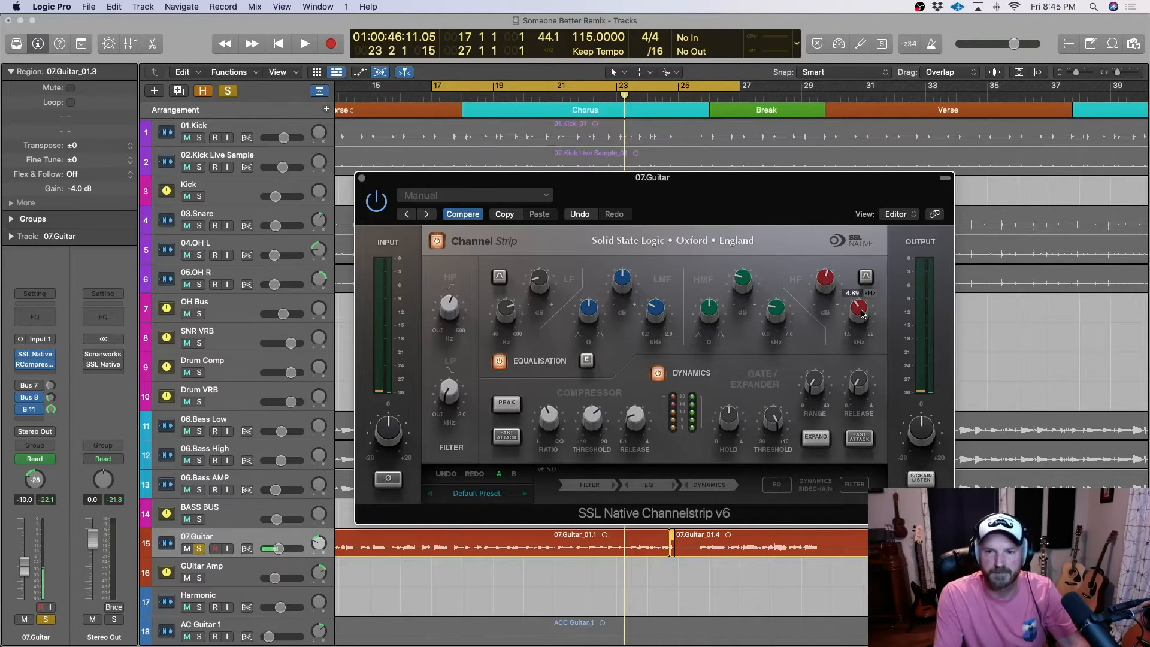
mouse_move(553, 432)
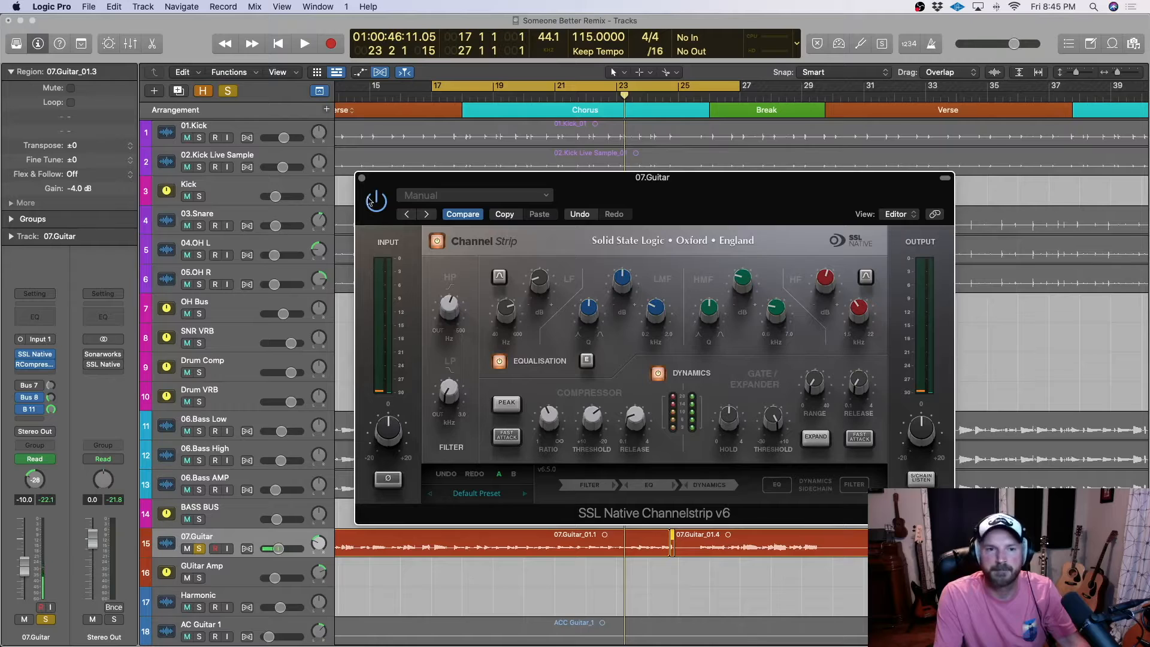
left_click(361, 178)
- Move the loop range to the bridge, bars 54 to 69, and play the soloed guitar there
scroll(1106, 90, "right", 10)
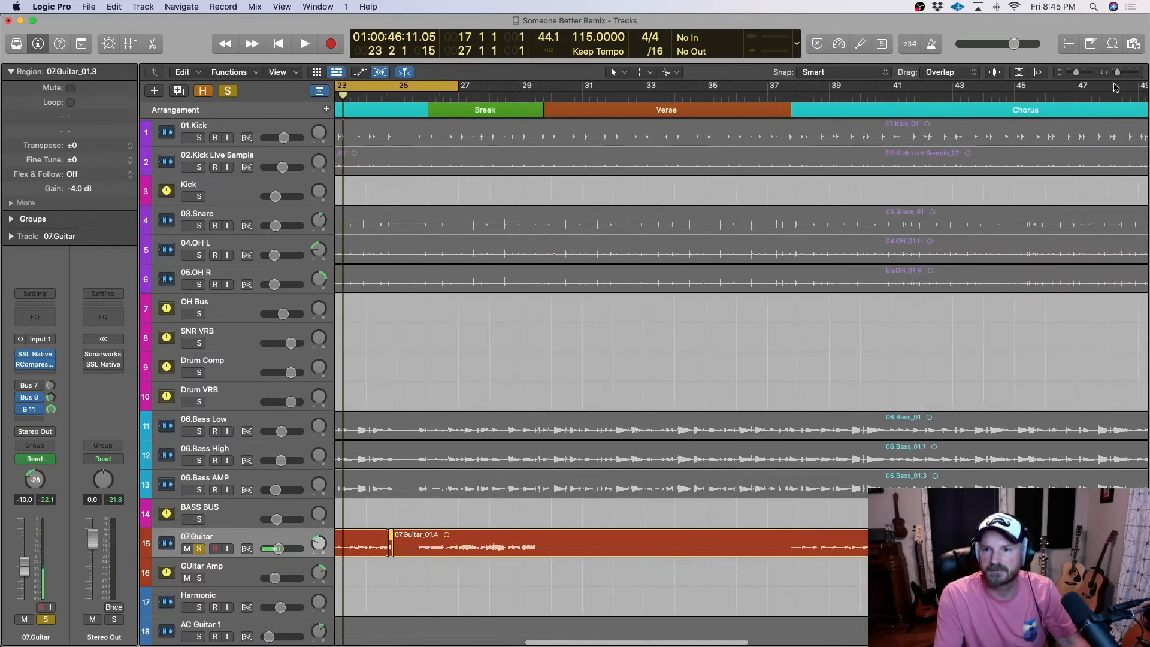
left_click_drag(1118, 72, 1112, 72)
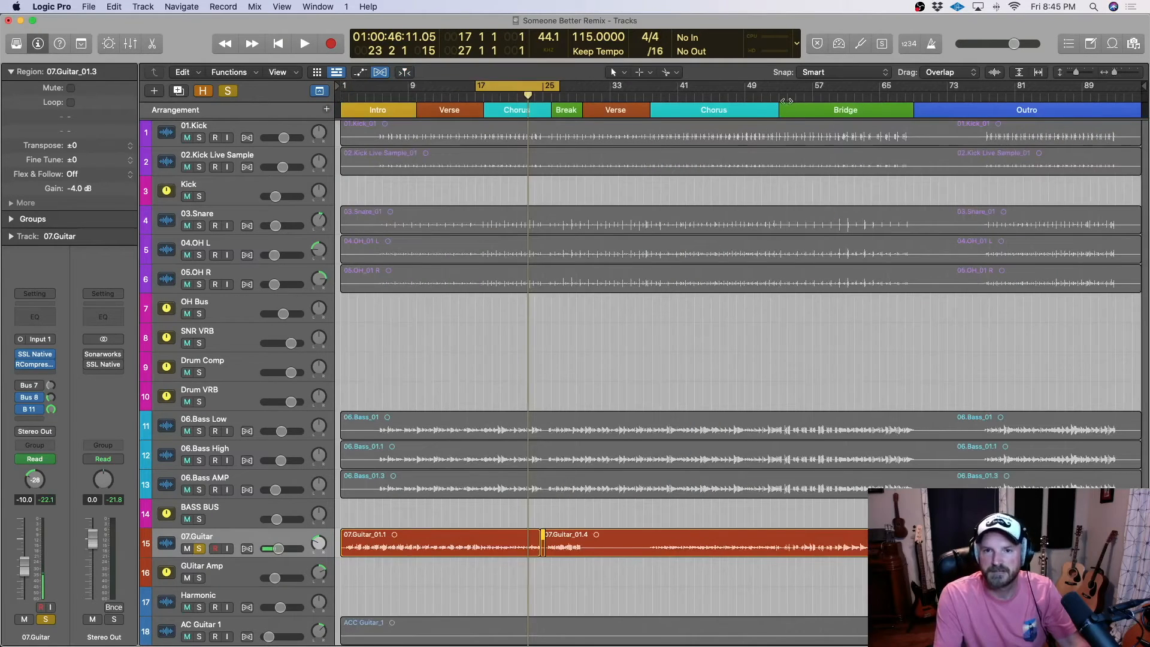
left_click_drag(775, 92, 885, 93)
left_click_drag(786, 90, 913, 91)
key("space")
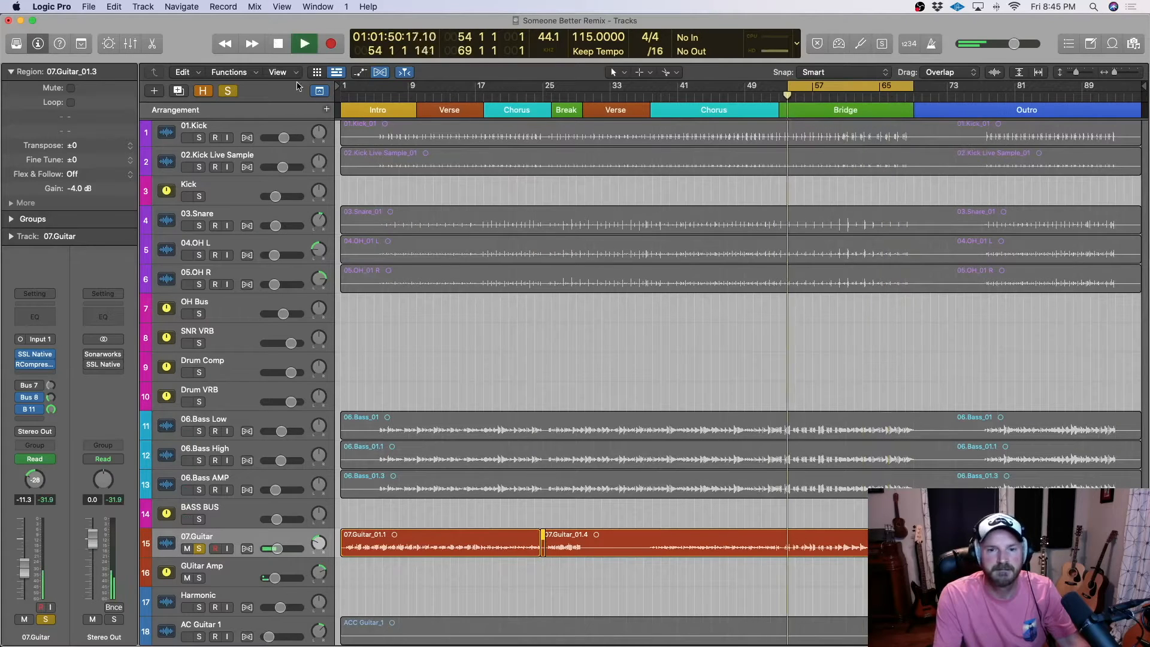
- Check the guitar's SSL channel strip during playback, replace it with the RCompressor to watch its gain reduction, and stop playback
left_click(36, 355)
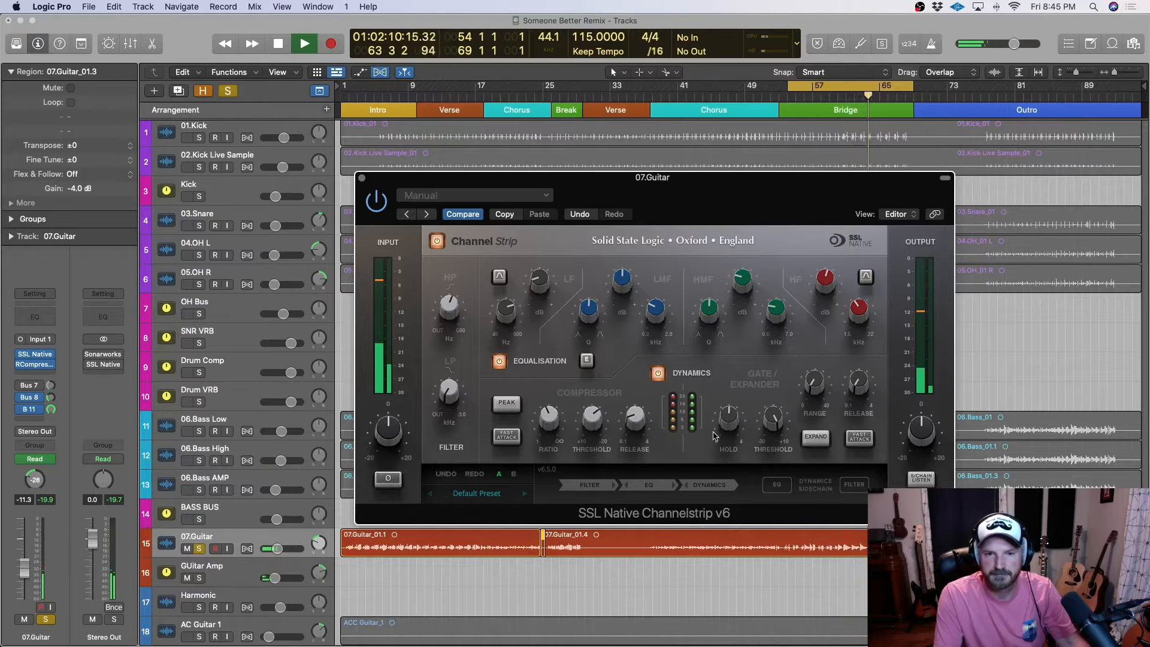
left_click(361, 179)
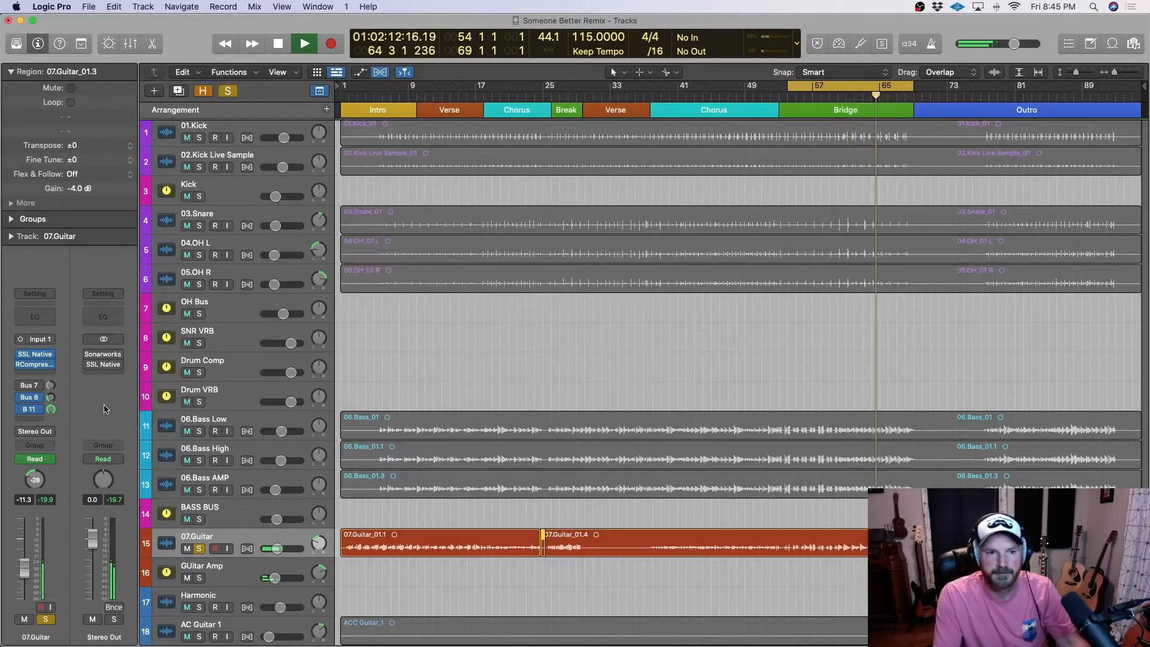
left_click(54, 362)
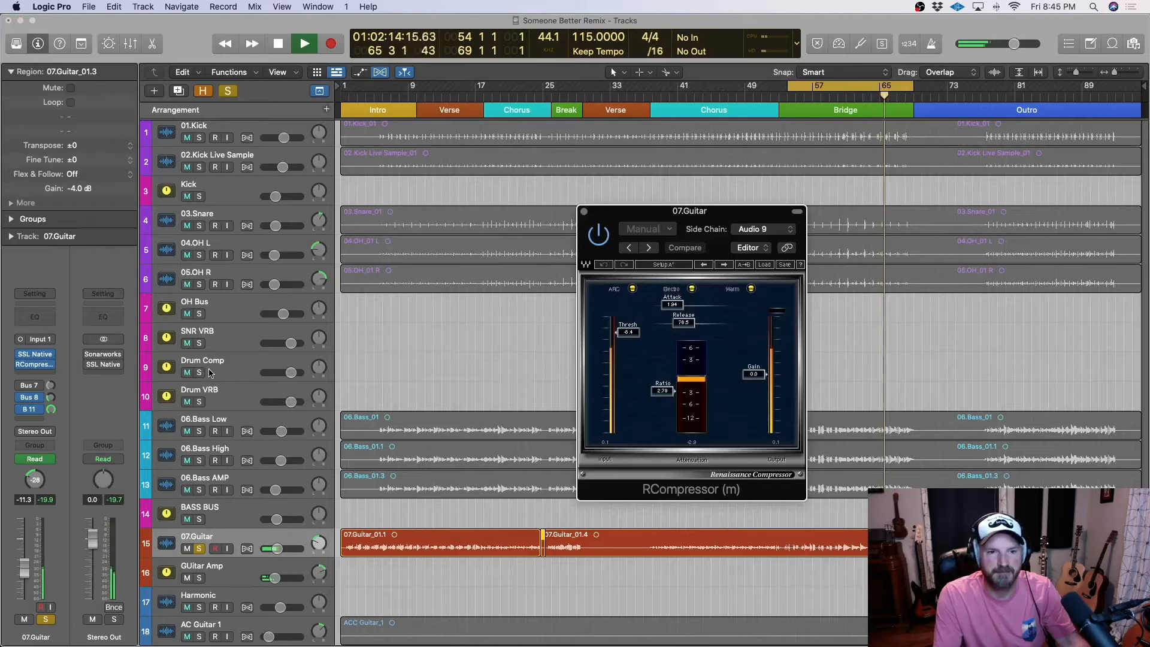
key("space")
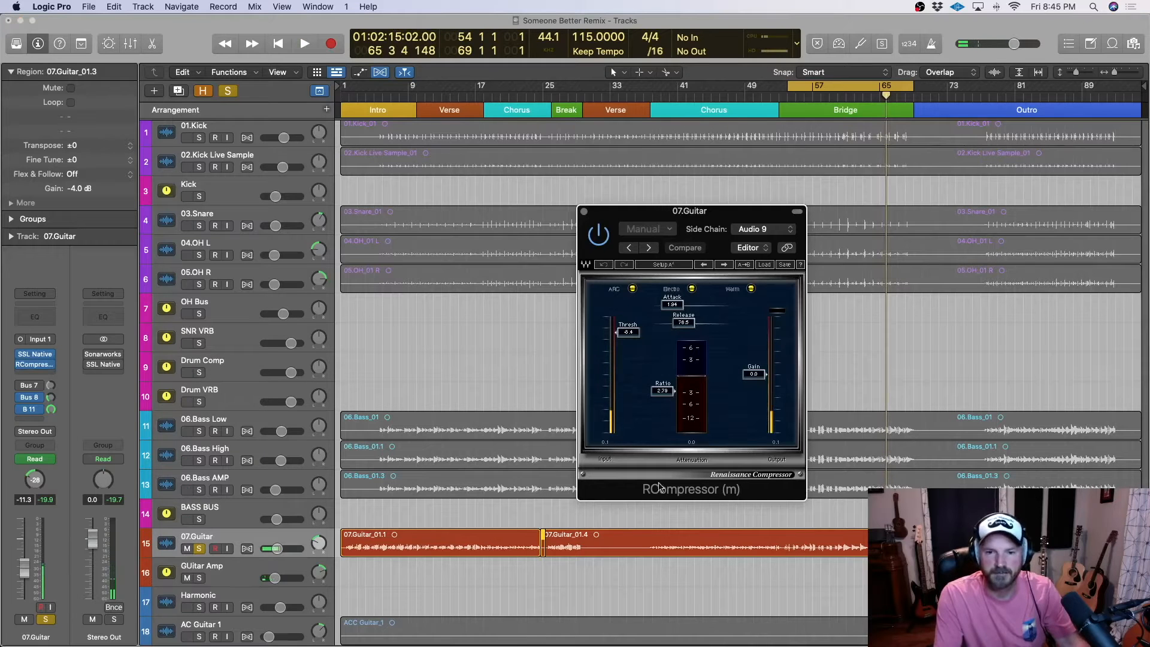
- Solo the 08.Vocal track alongside 07.Guitar and play the bridge loop
scroll(217, 491, "down", 10)
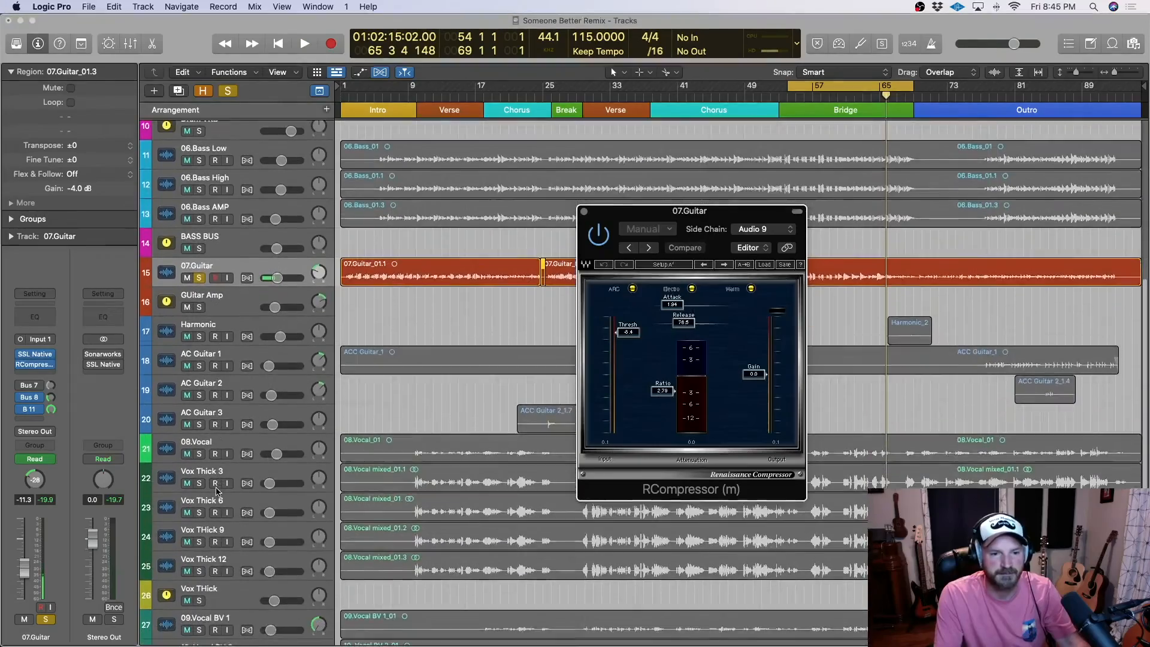
scroll(217, 491, "down", 4)
scroll(217, 492, "up", 1)
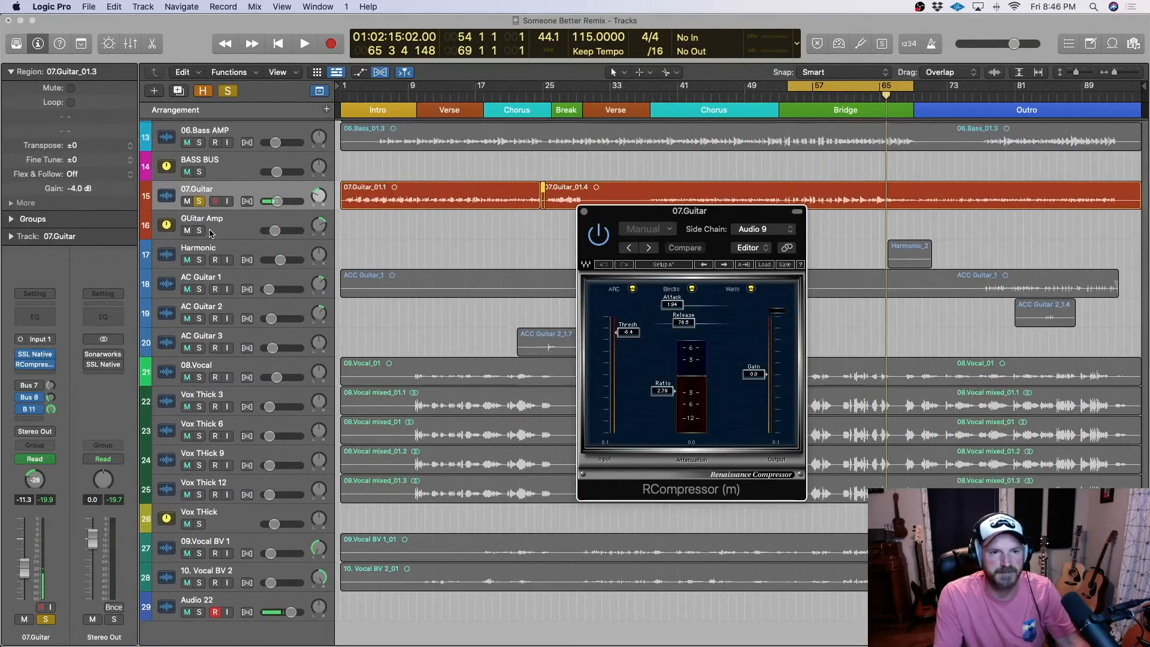
scroll(198, 385, "up", 4)
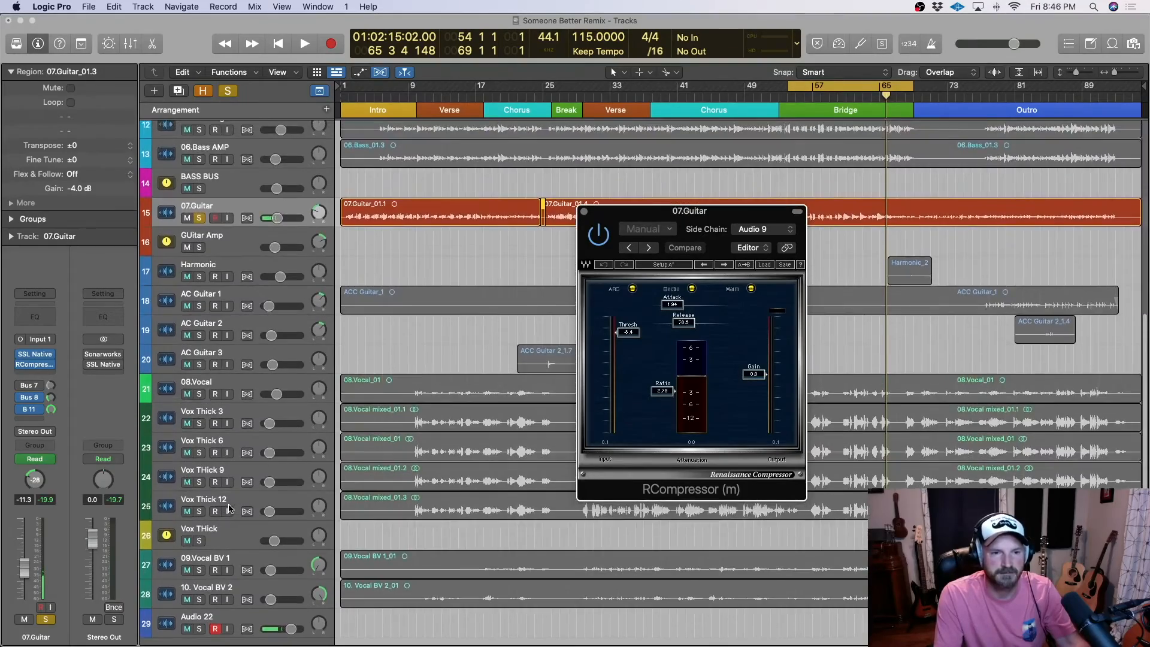
scroll(229, 508, "up", 3)
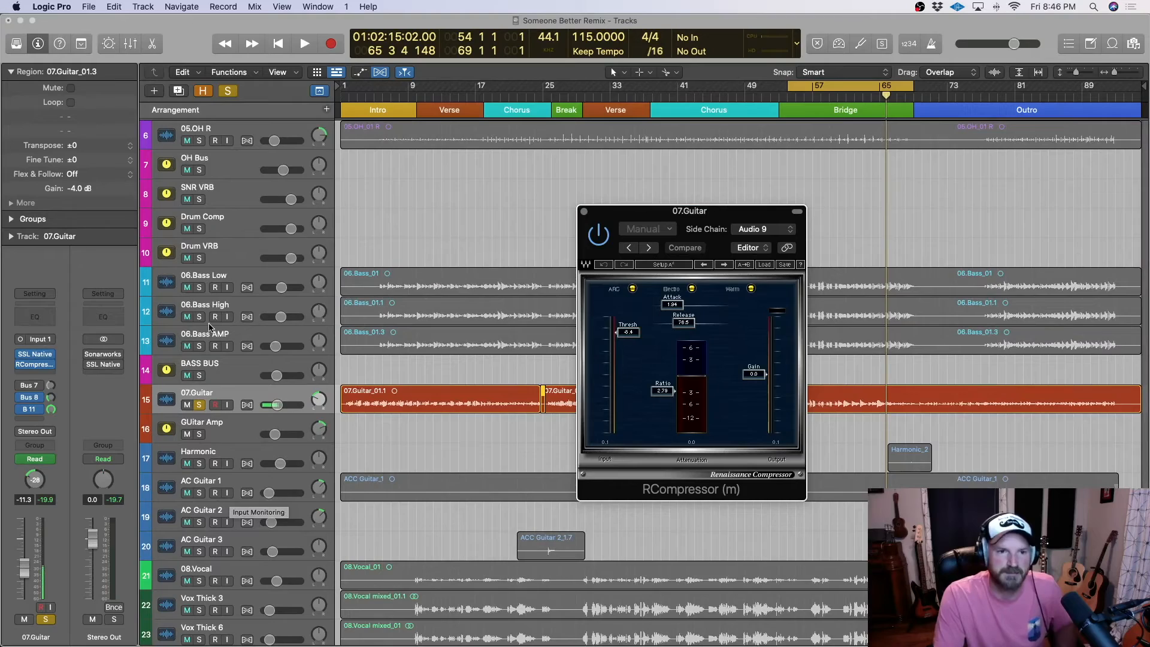
scroll(219, 347, "down", 2)
scroll(219, 353, "down", 1)
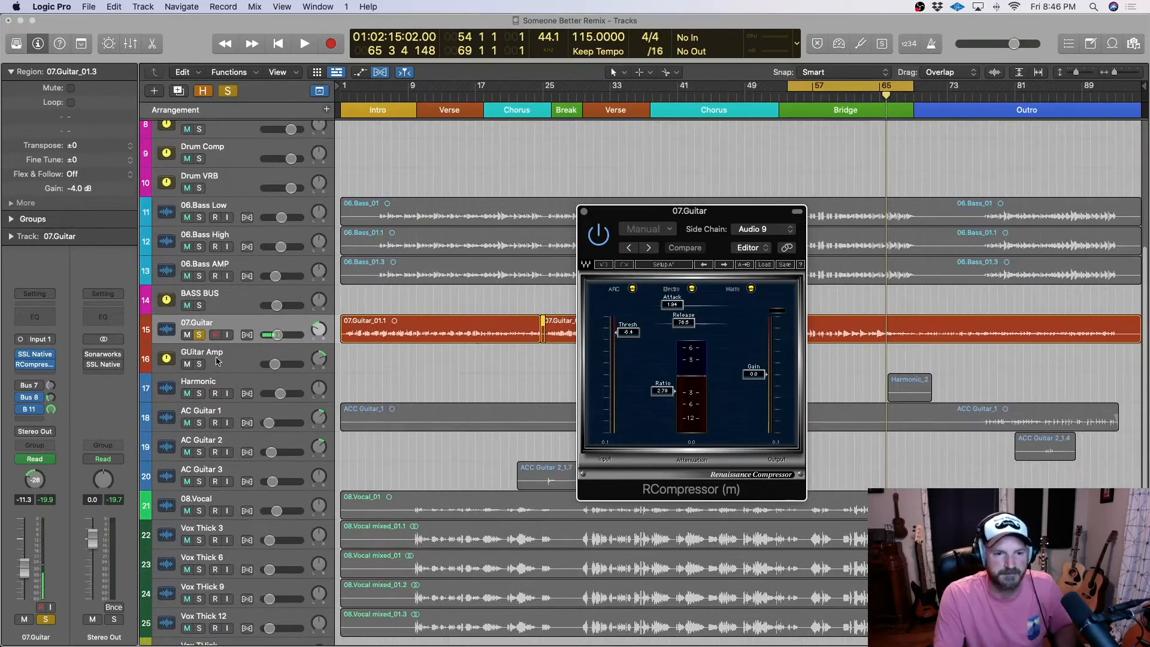
left_click(199, 510)
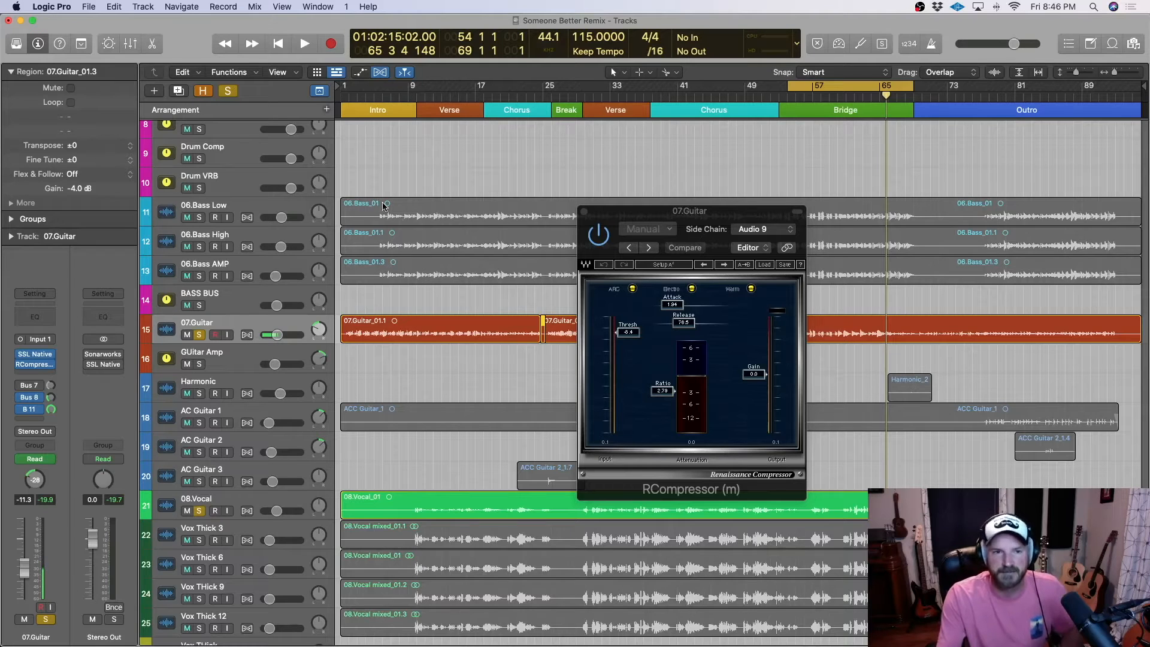
left_click(304, 44)
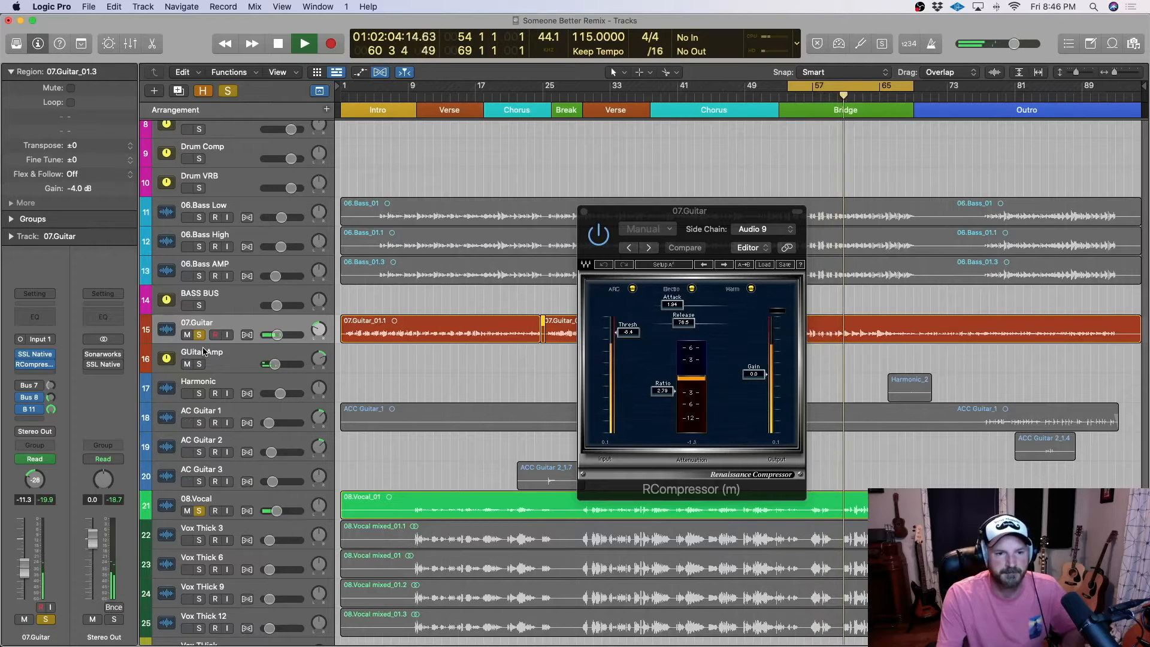
- Compare the guitar without and with the soloed vocal, stop playback, and close the RCompressor
left_click(199, 511)
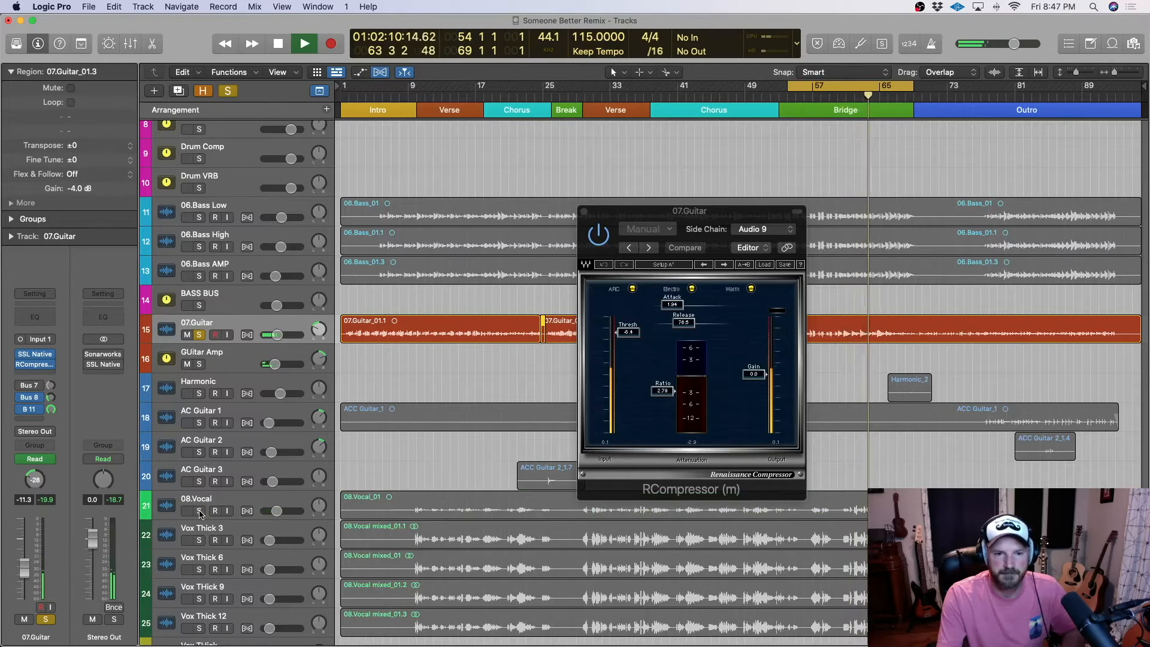
left_click(200, 510)
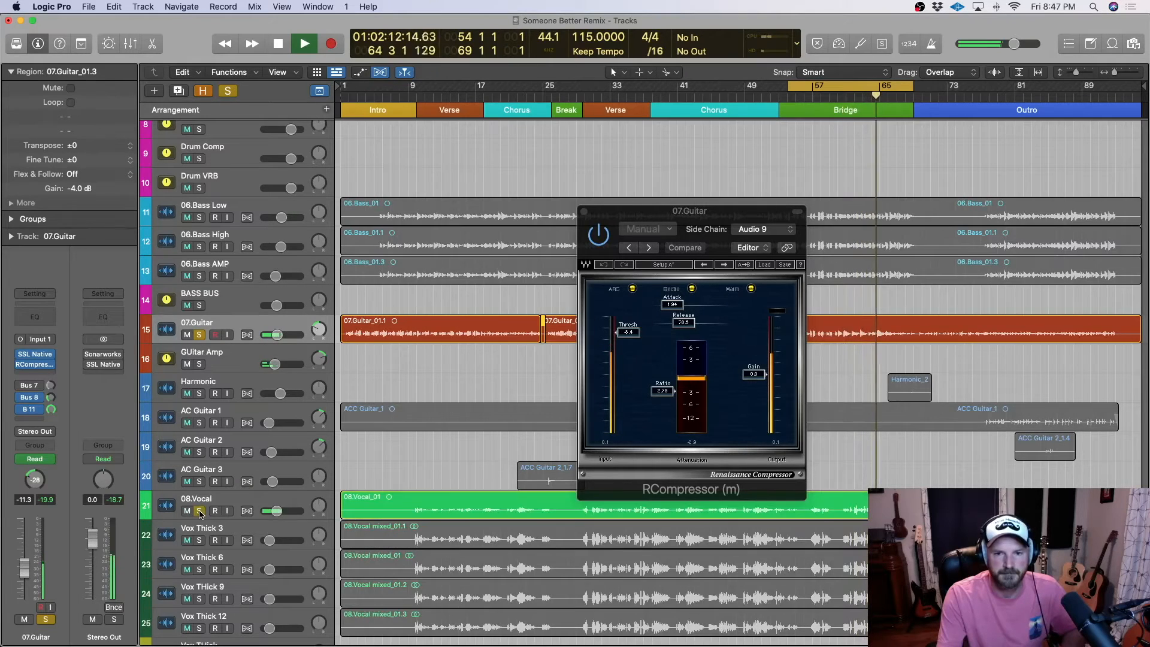
left_click(279, 44)
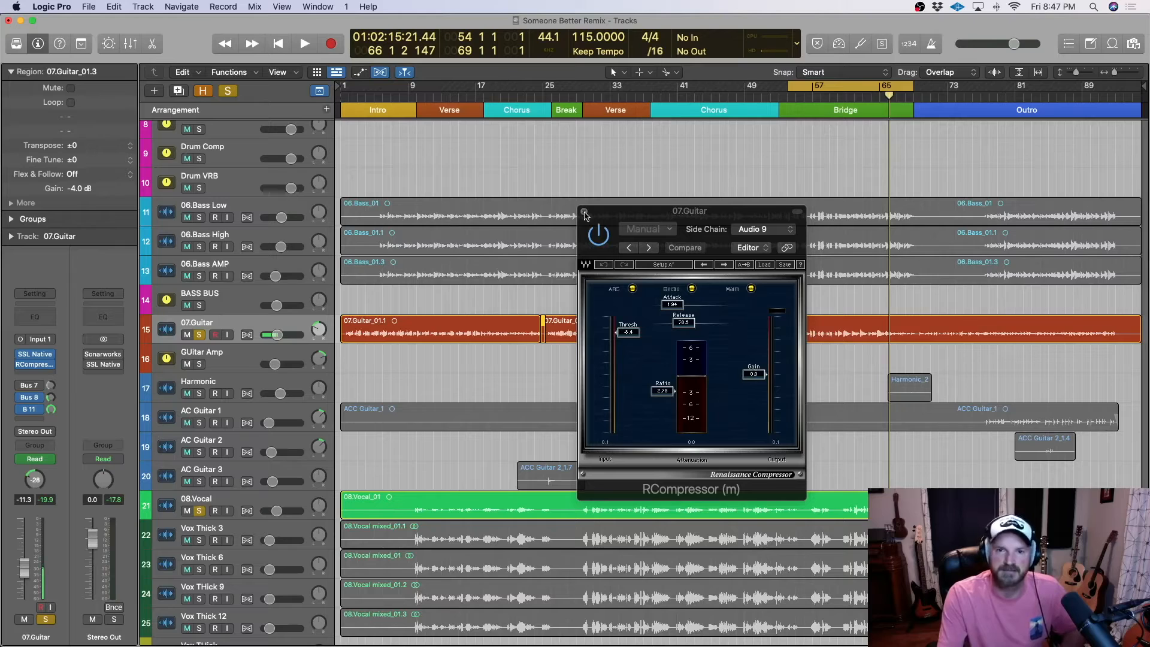
left_click(584, 213)
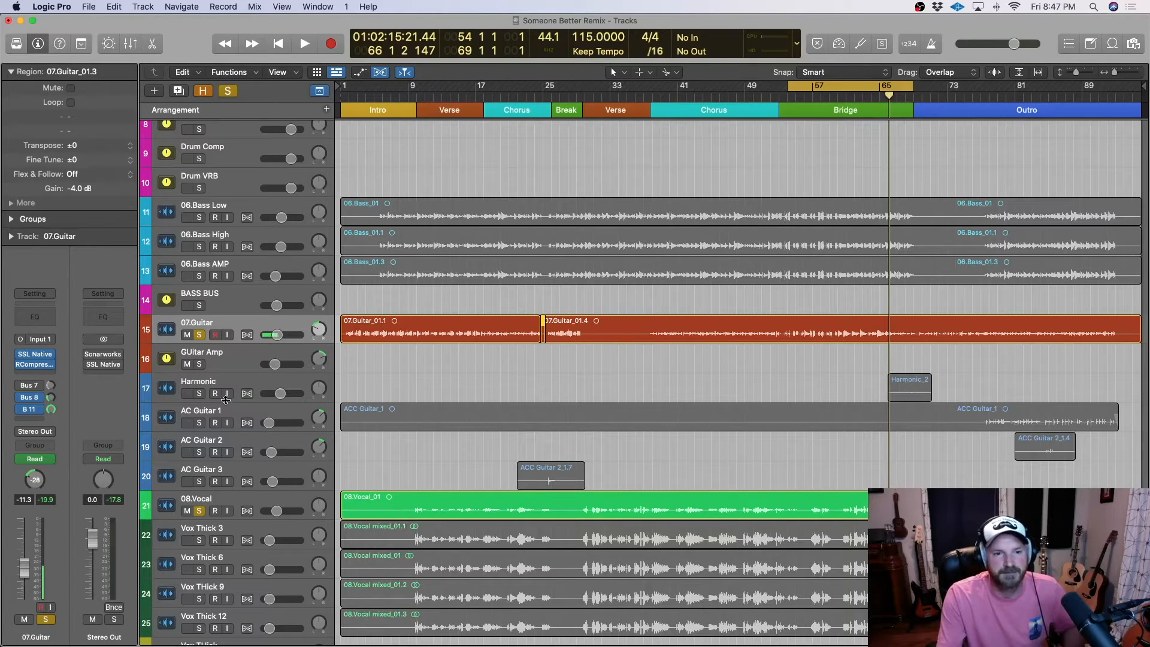
- Show the Guitar Amp channel, reselect the 07.Guitar track, and open the mixer to view its sends
left_click(228, 367)
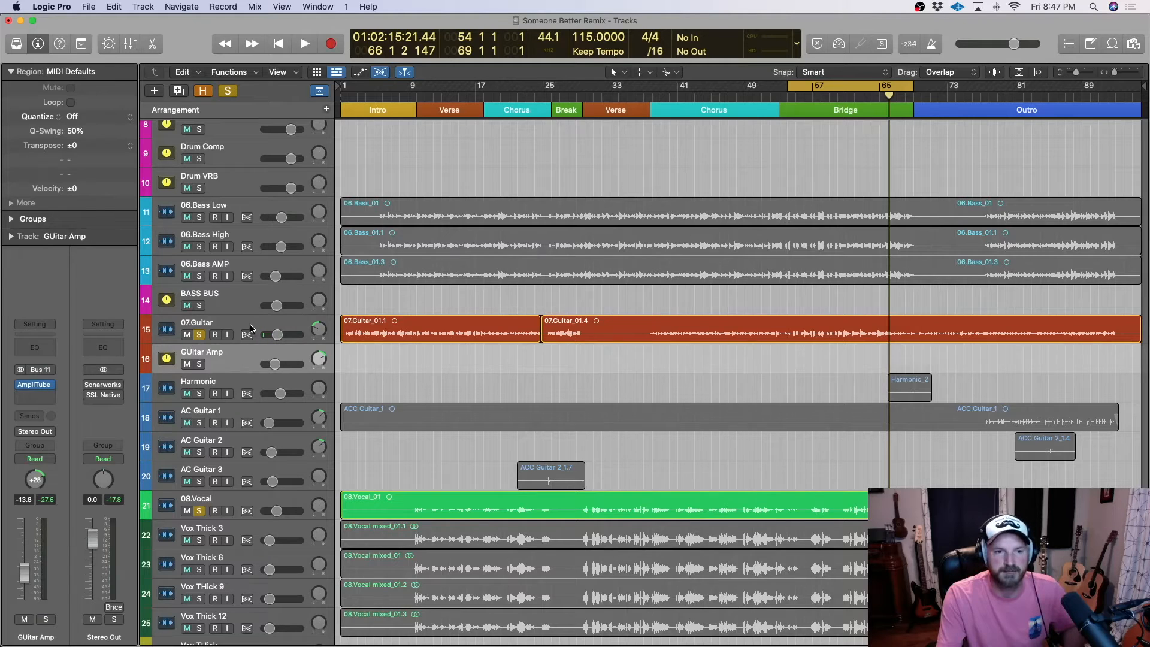
left_click(251, 328)
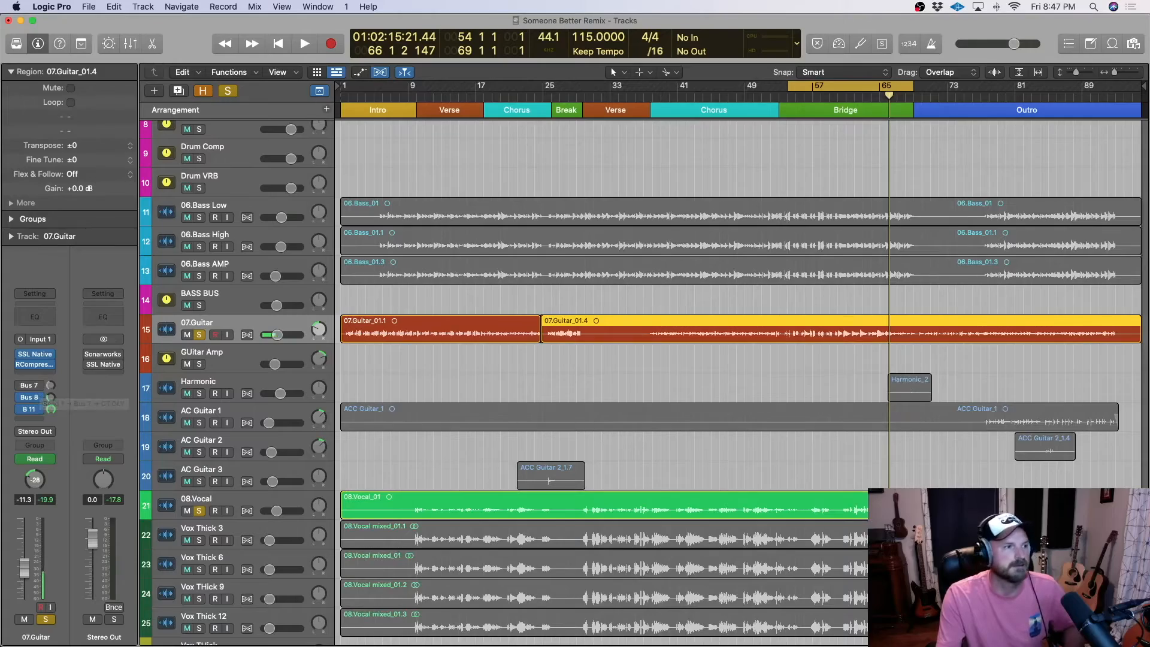
left_click_drag(359, 646, 339, 5)
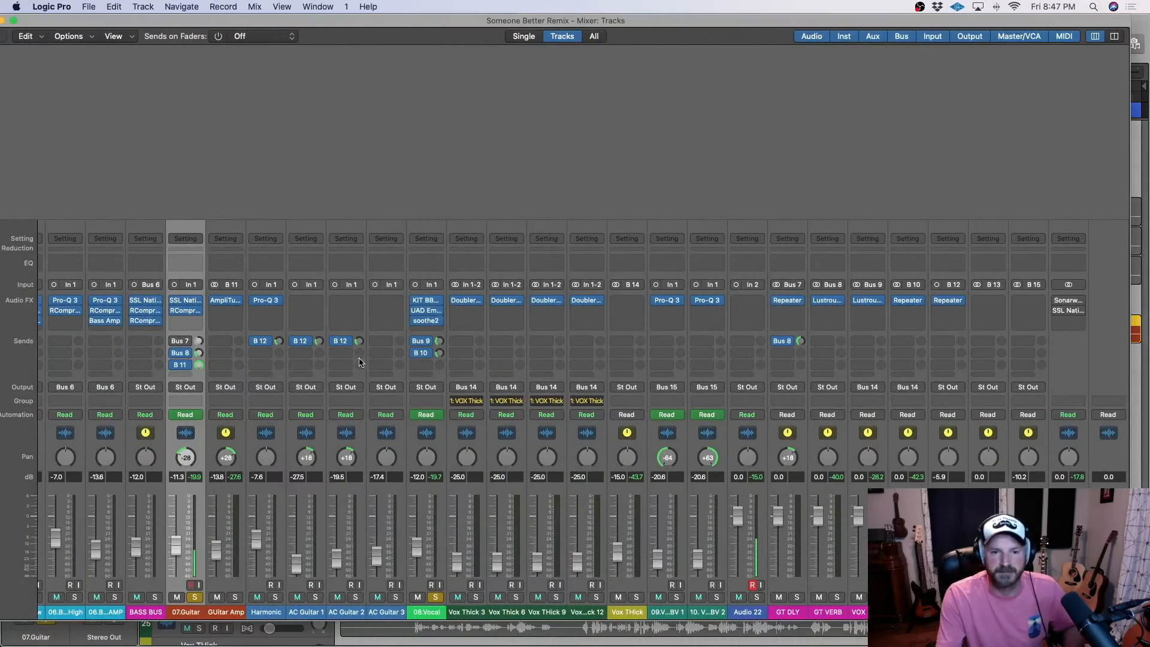
- Inspect the Lustrous Plates reverb settings on the GT VERB channel and close the plug-in
scroll(466, 525, "left", 1)
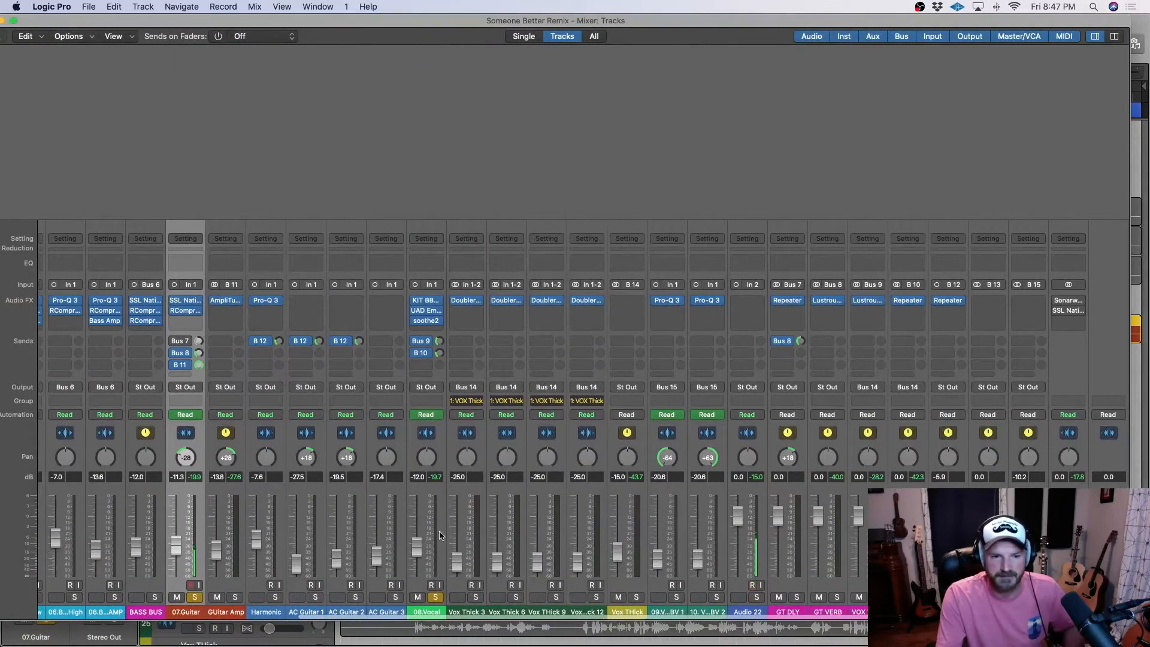
scroll(440, 534, "left", 1)
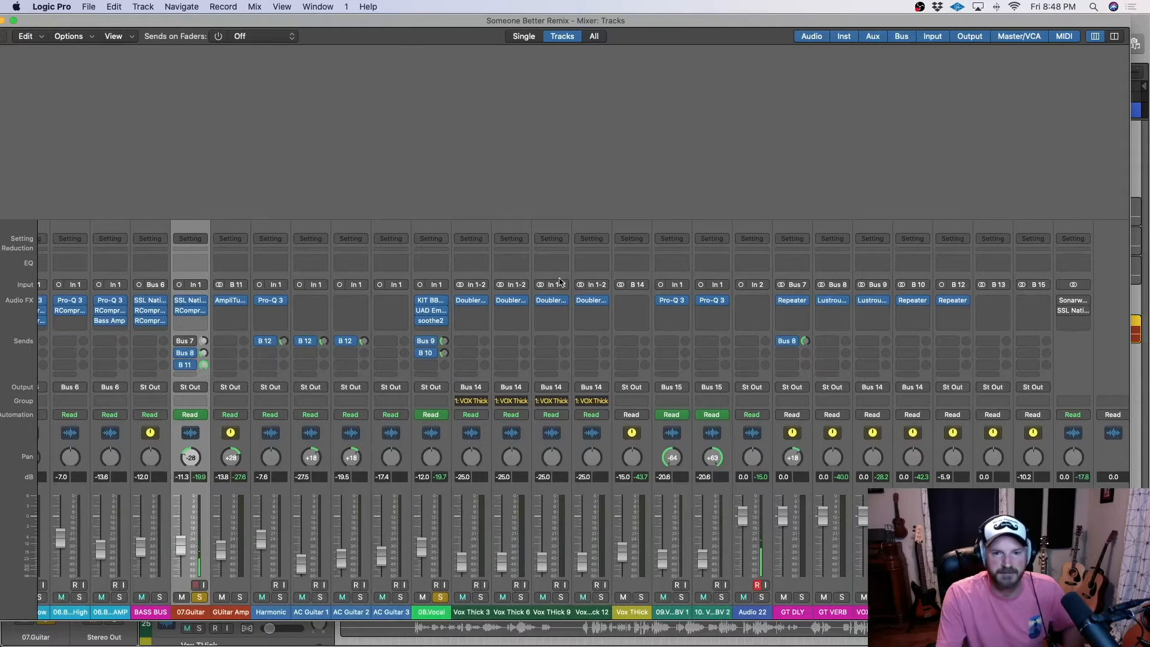
left_click(837, 304)
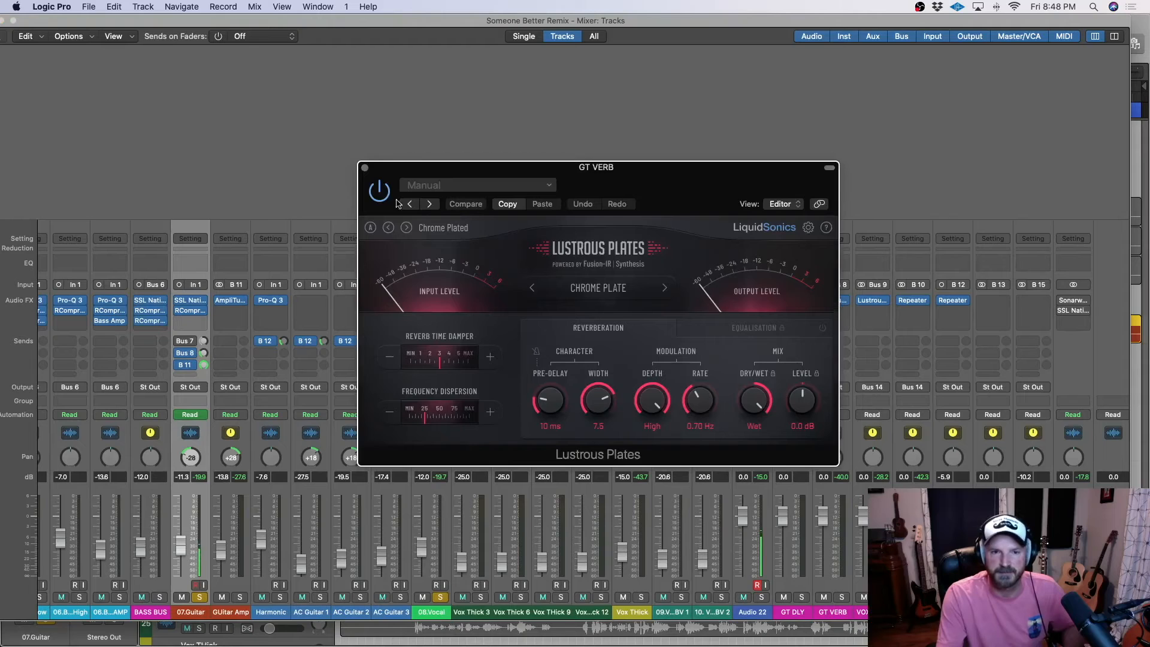
left_click(365, 168)
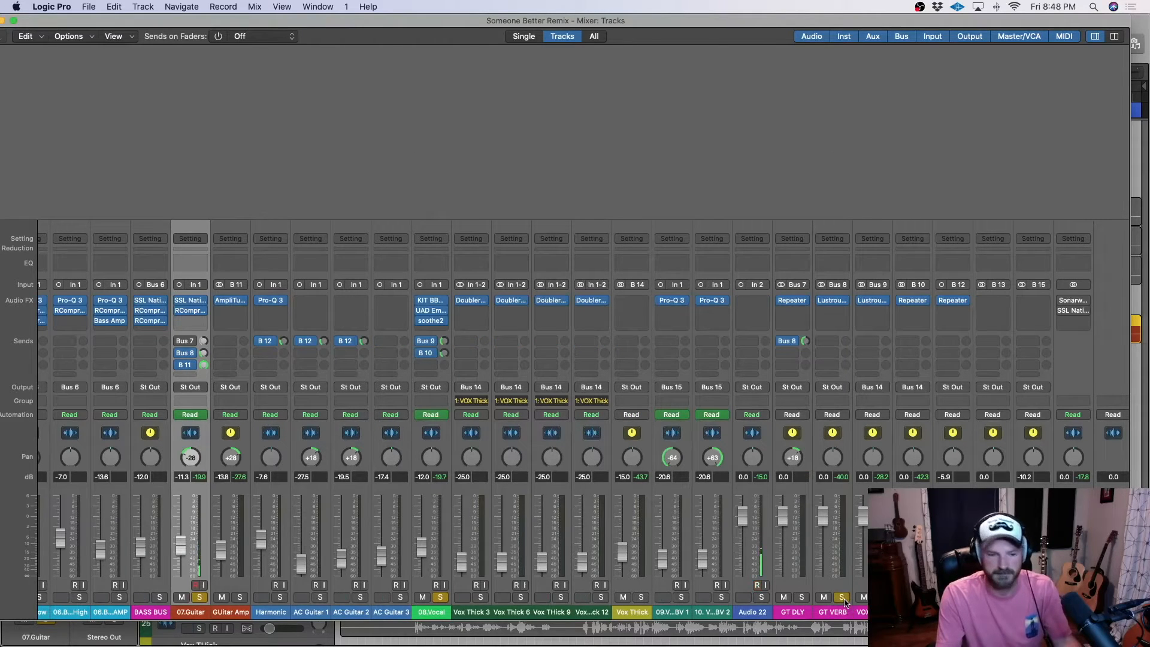
- Play the loop with GT VERB soloed, remove the vocal's solo, and compare the reverb alone and with 07.Guitar
key("space")
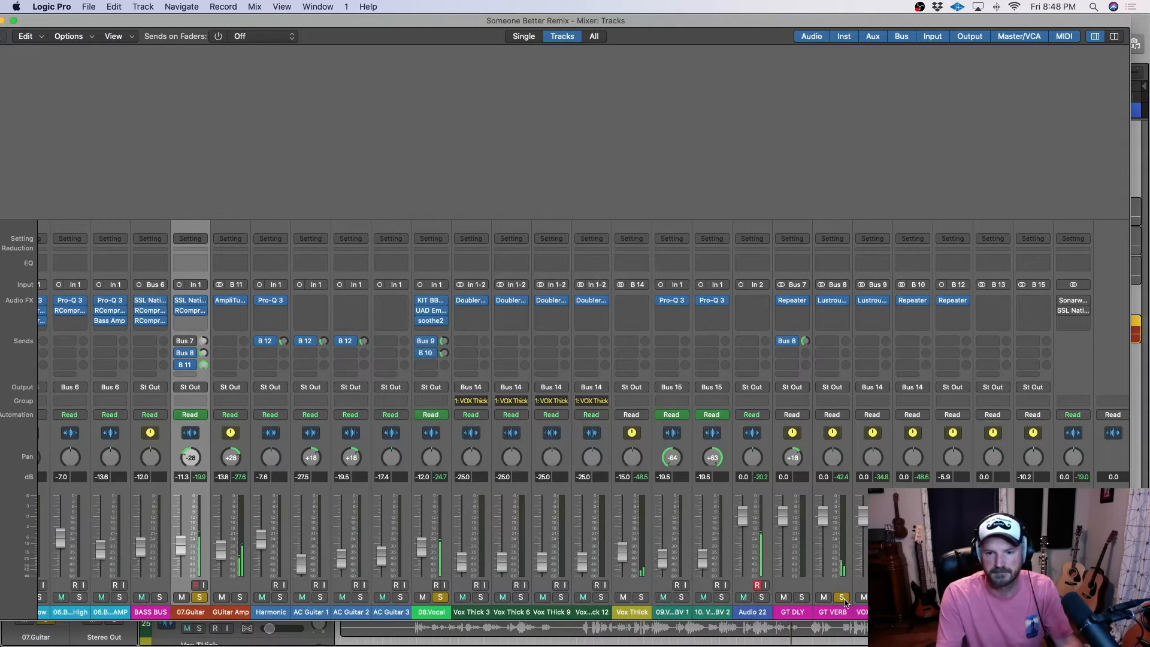
left_click(842, 596)
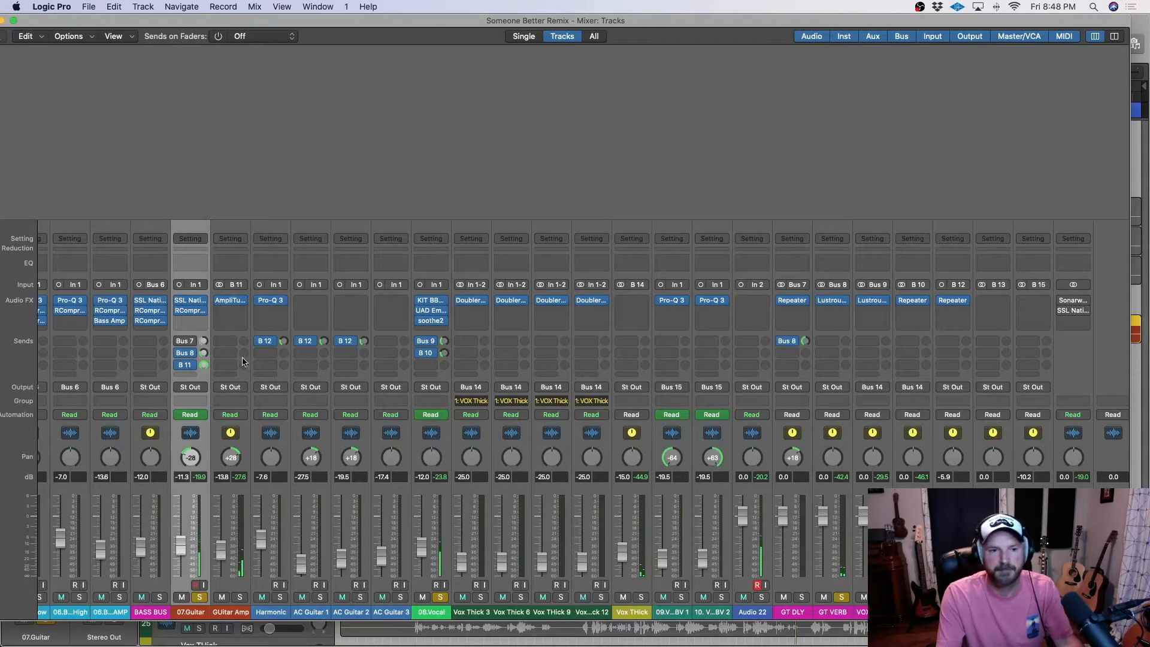
left_click(440, 598)
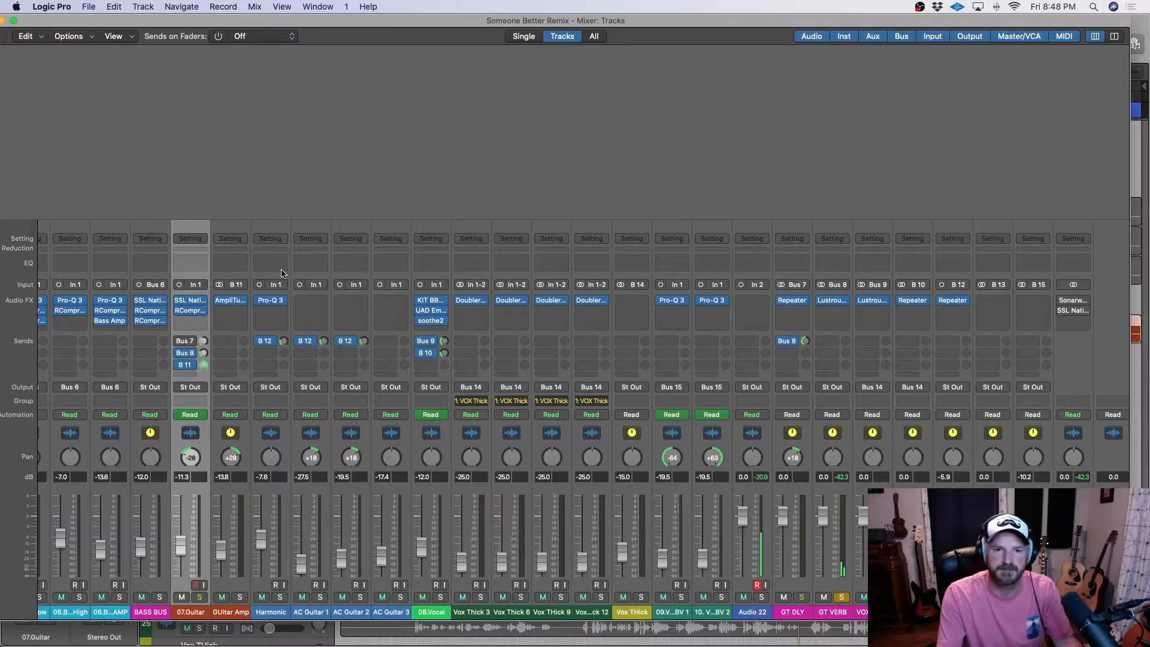
left_click(199, 598)
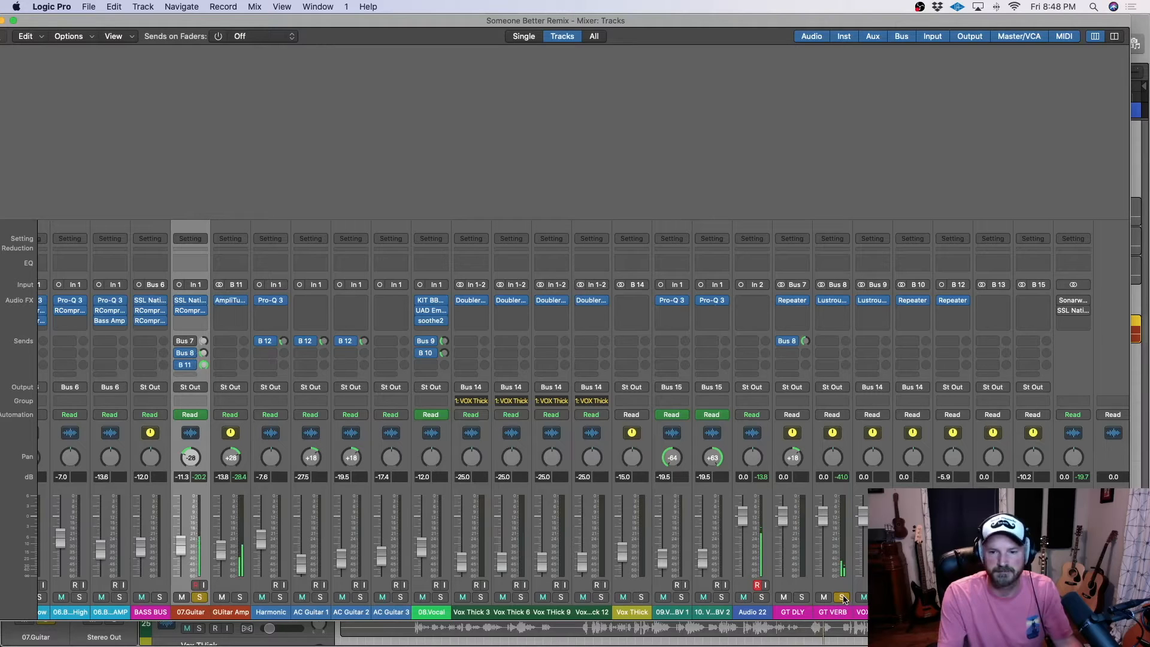
- Audition the soloed Guitar Amp channel with its AmpliTube settings shown, alone and with 07.Guitar, and return to the arrangement with playback stopped
left_click(239, 597)
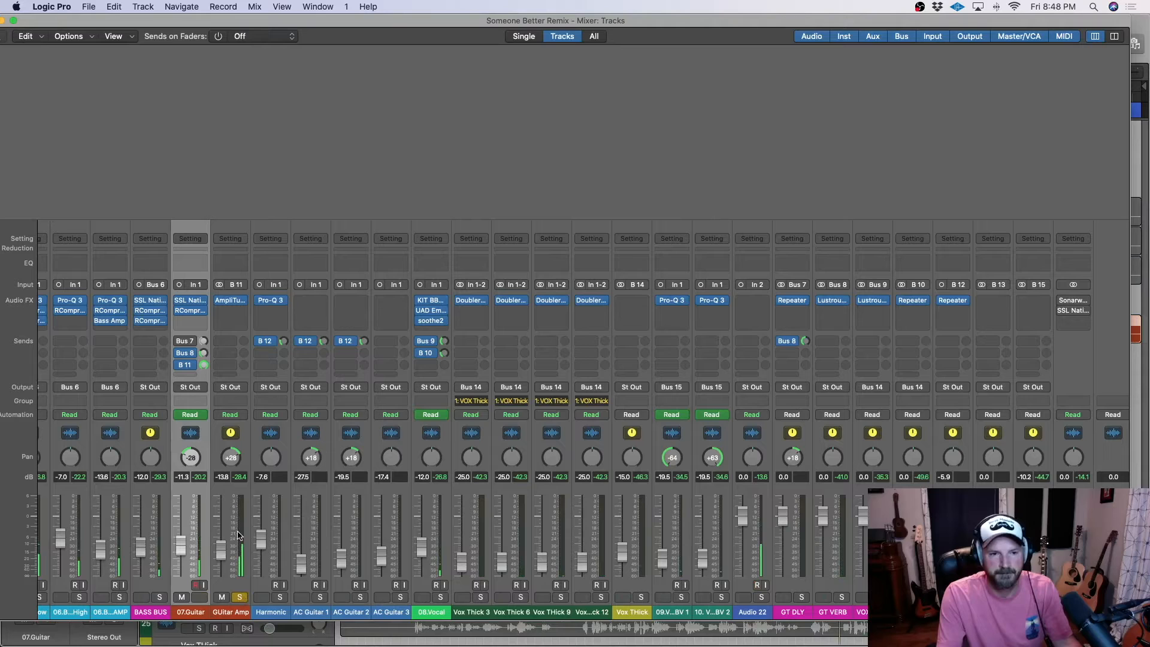
left_click(233, 304)
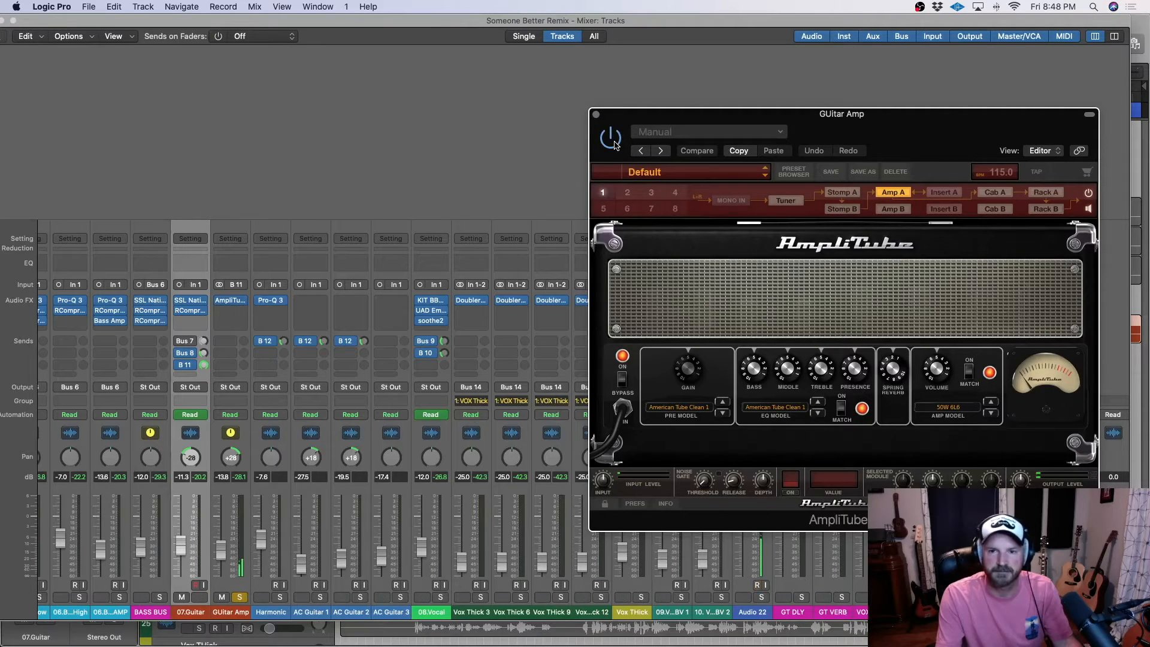
left_click_drag(914, 143, 842, 168)
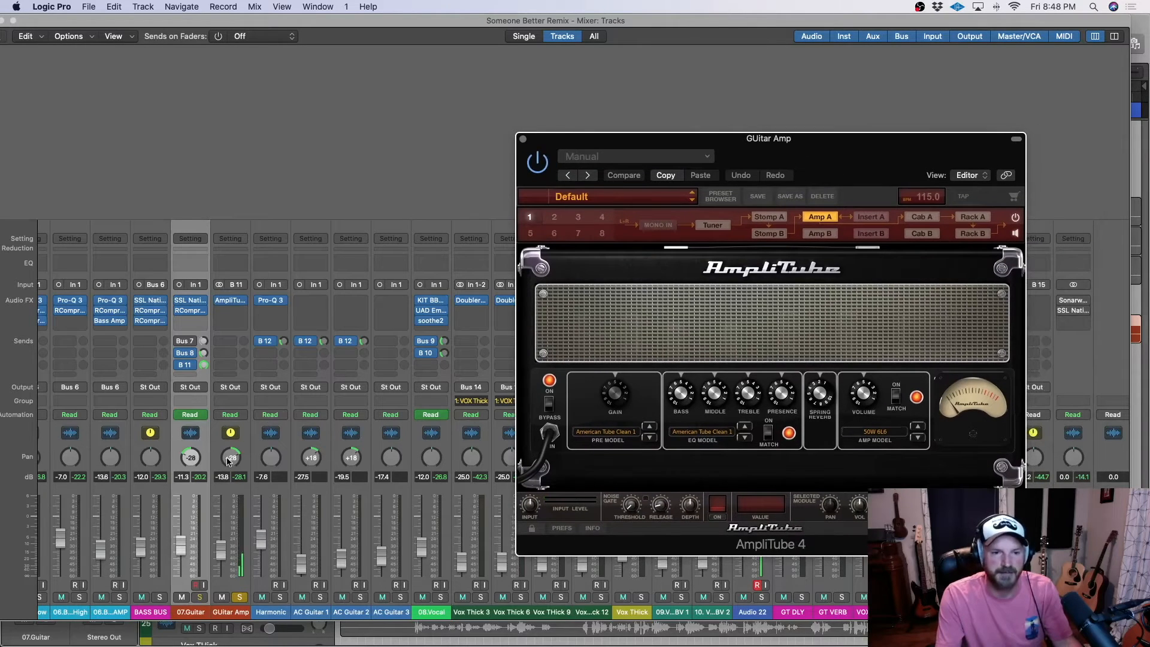
left_click(200, 597)
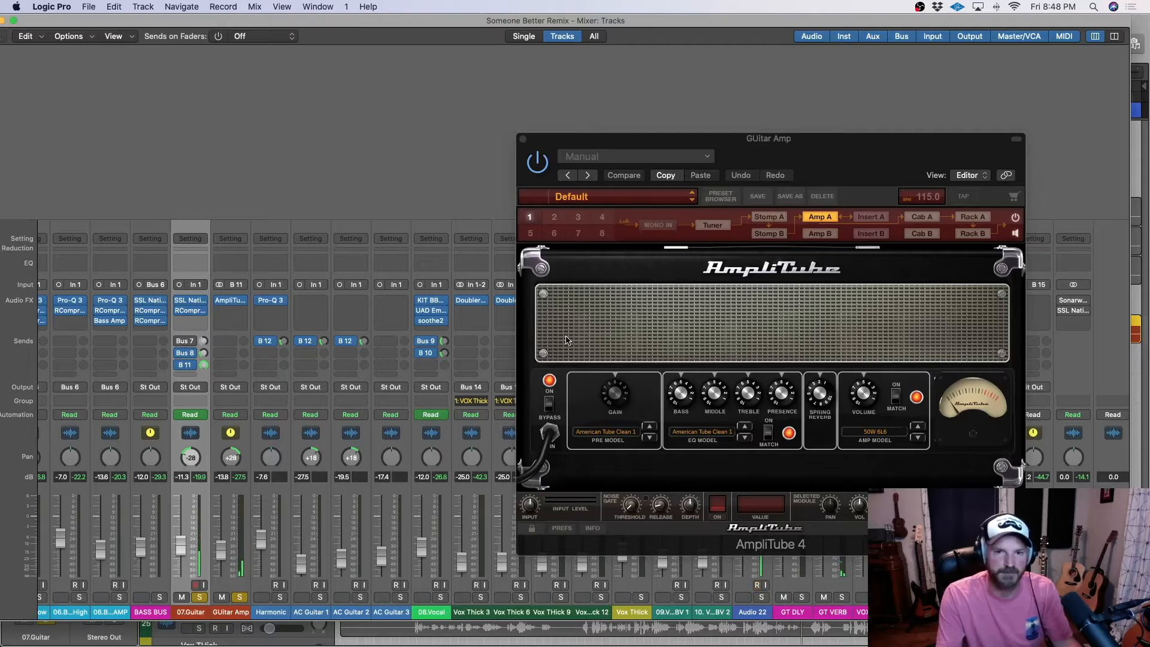
left_click(523, 139)
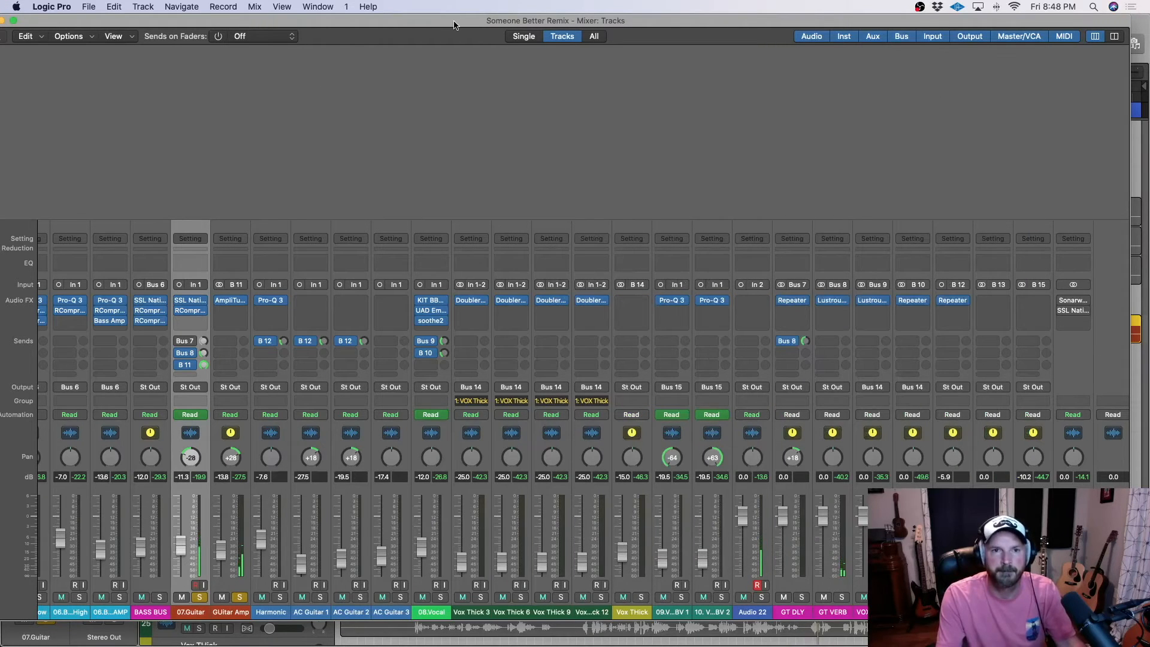
key("super+w")
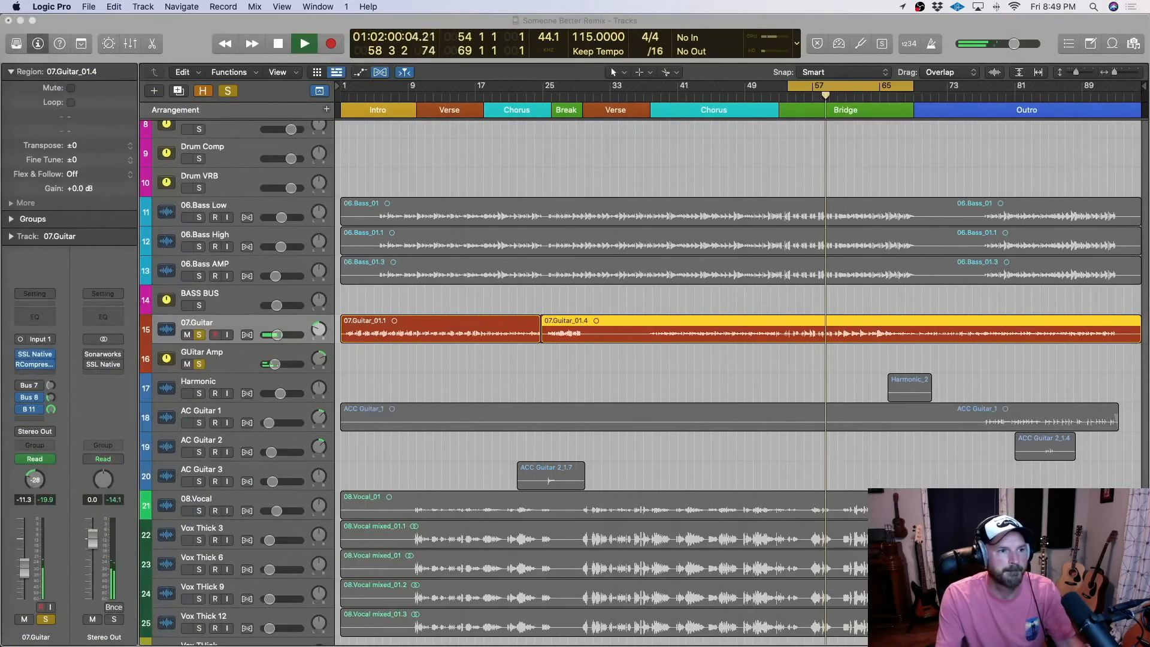
key("space")
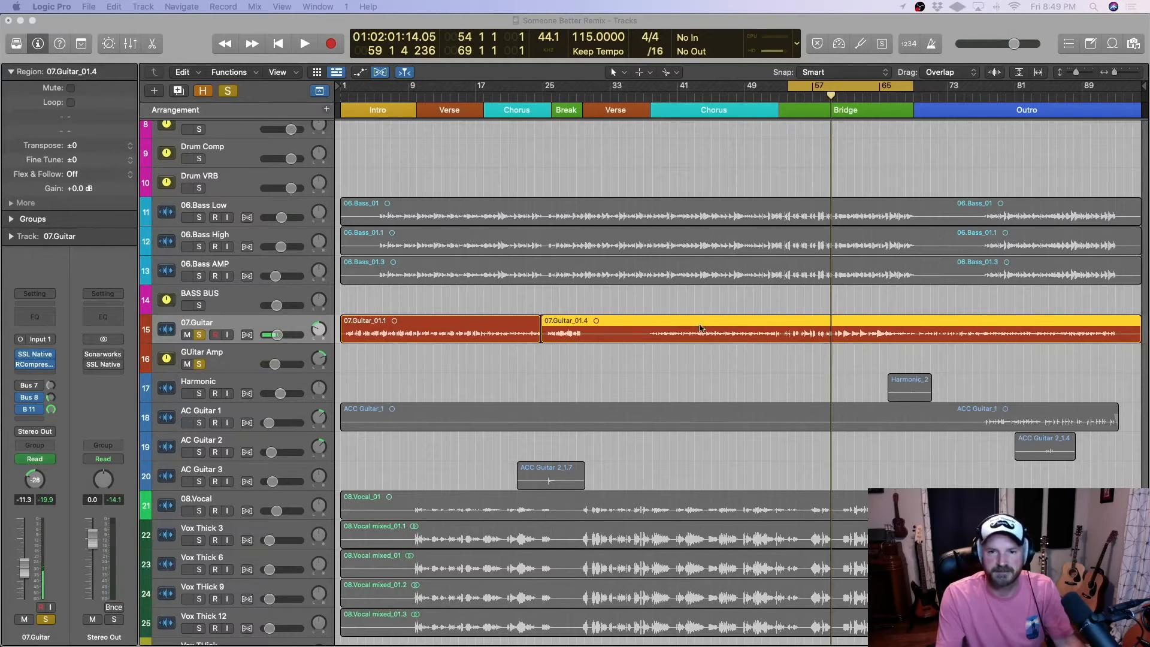
- Select the Harmonic track, make it the only soloed track, and set the cycle range from bar 62 to bar 75
scroll(299, 299, "down", 2)
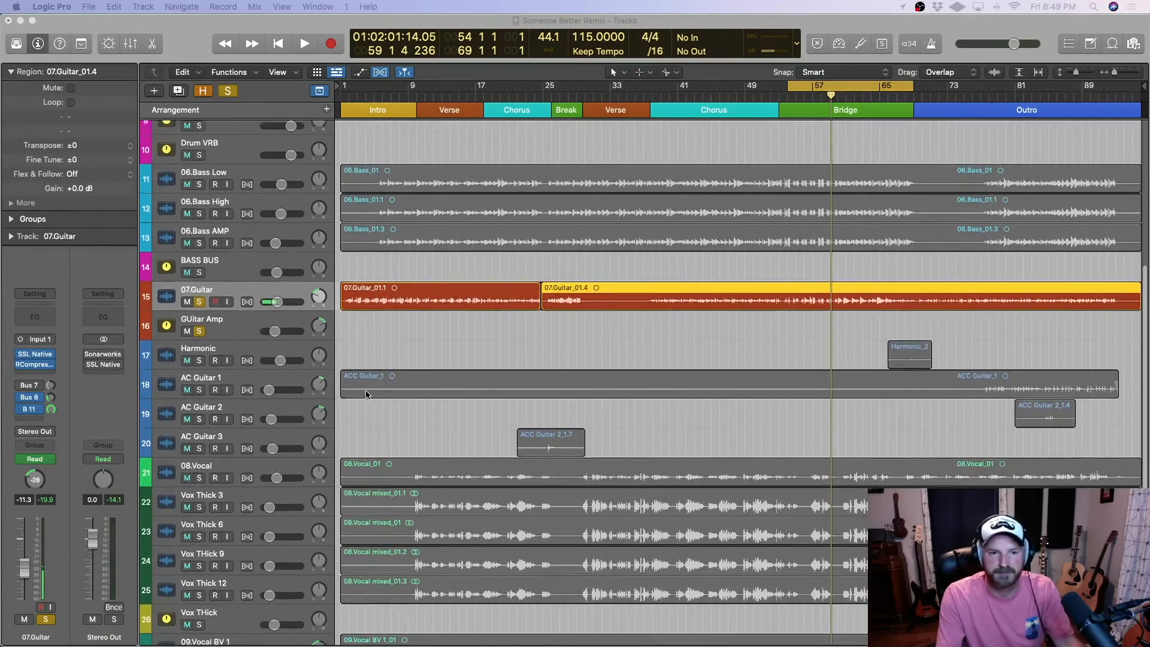
left_click(249, 332)
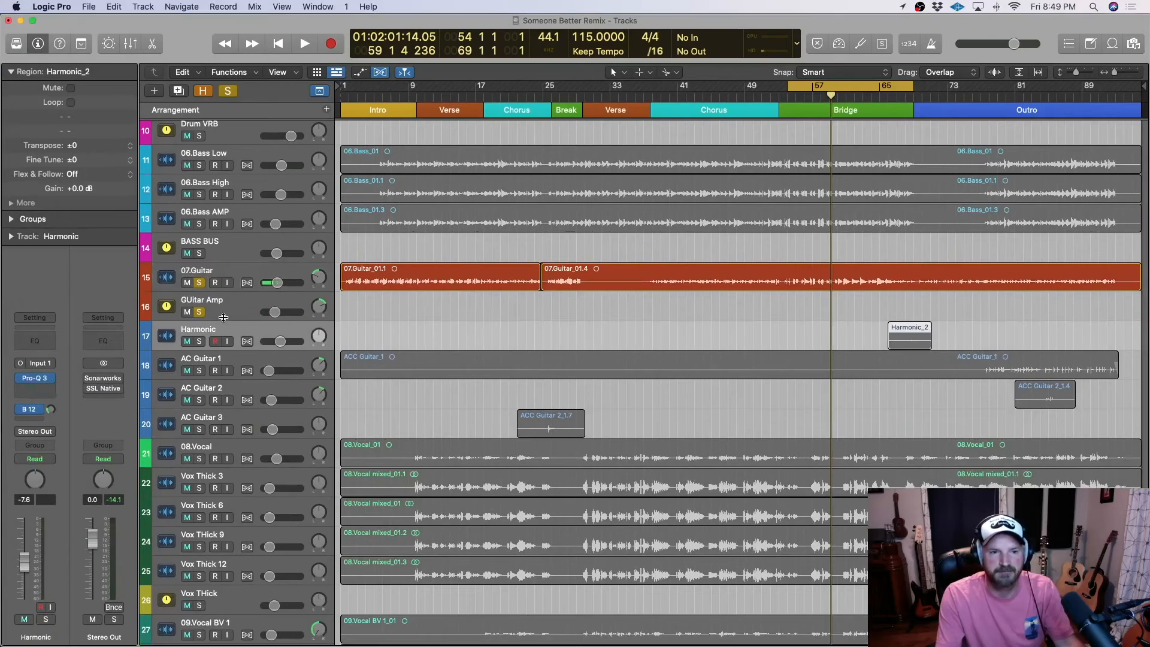
left_click(229, 93)
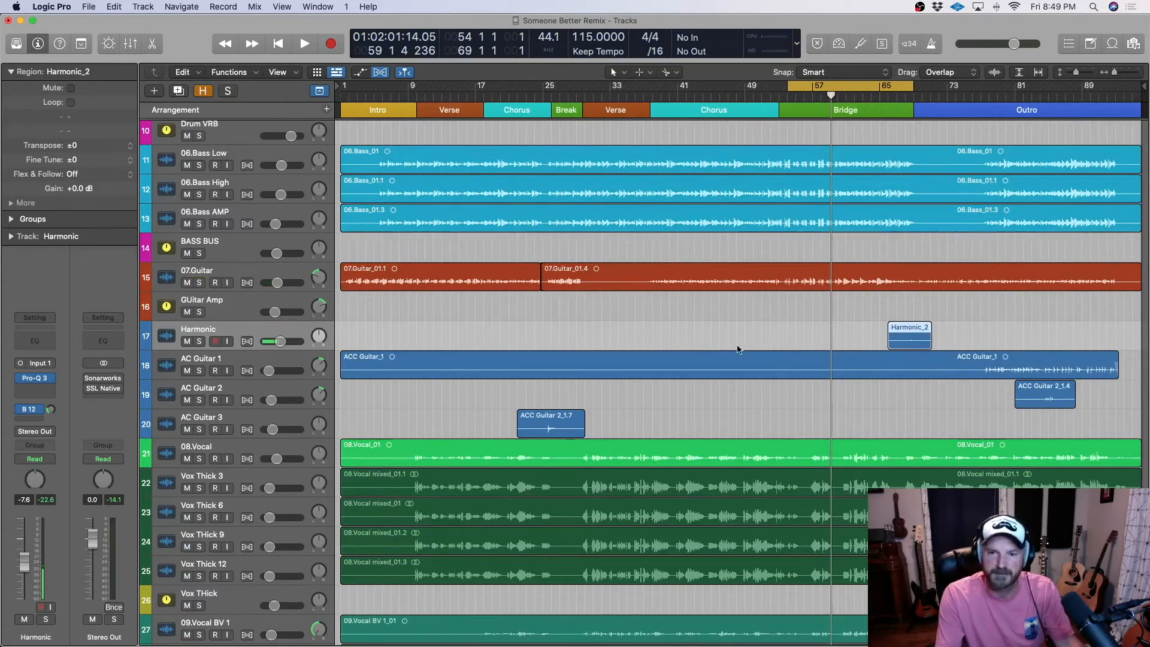
left_click(199, 341)
left_click_drag(912, 87, 938, 88)
left_click_drag(792, 88, 857, 94)
left_click_drag(1006, 89, 962, 89)
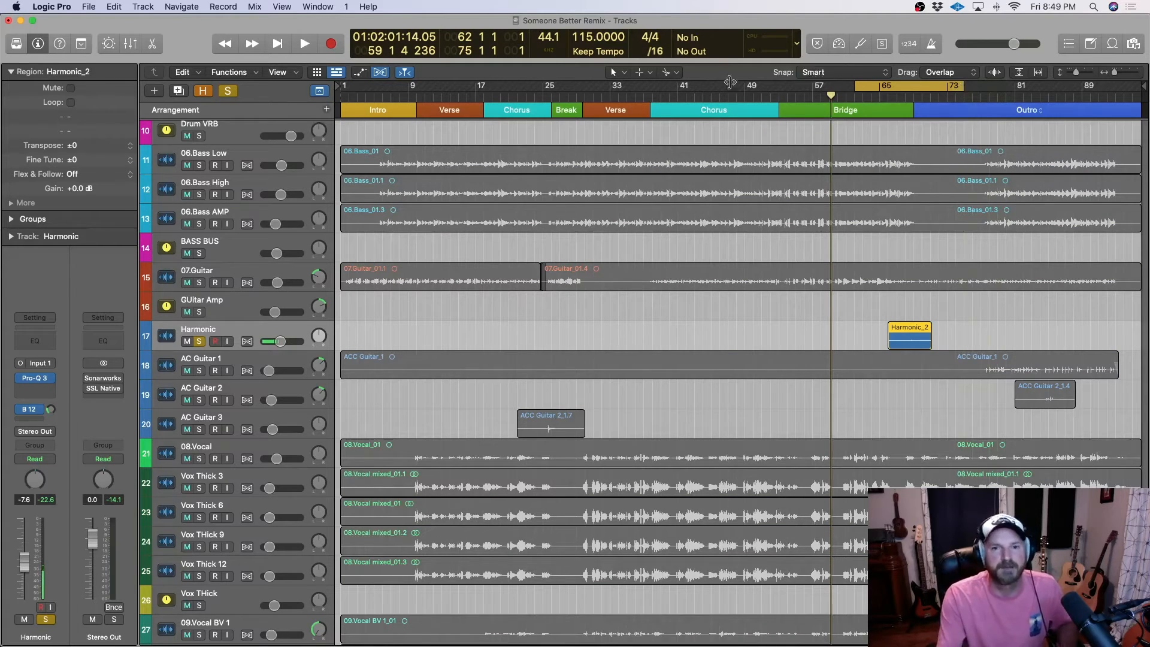
- Play the Harmonic_2 part soloed, clear the solo to compare it in the full mix, and stop playback
key("space")
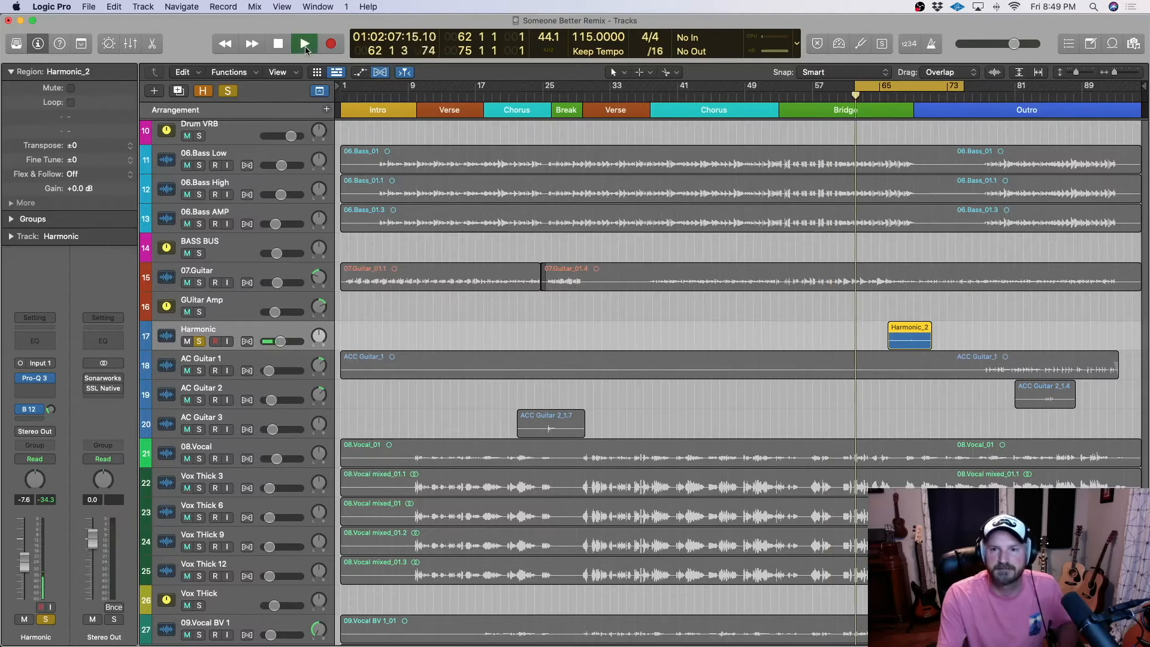
left_click(904, 97)
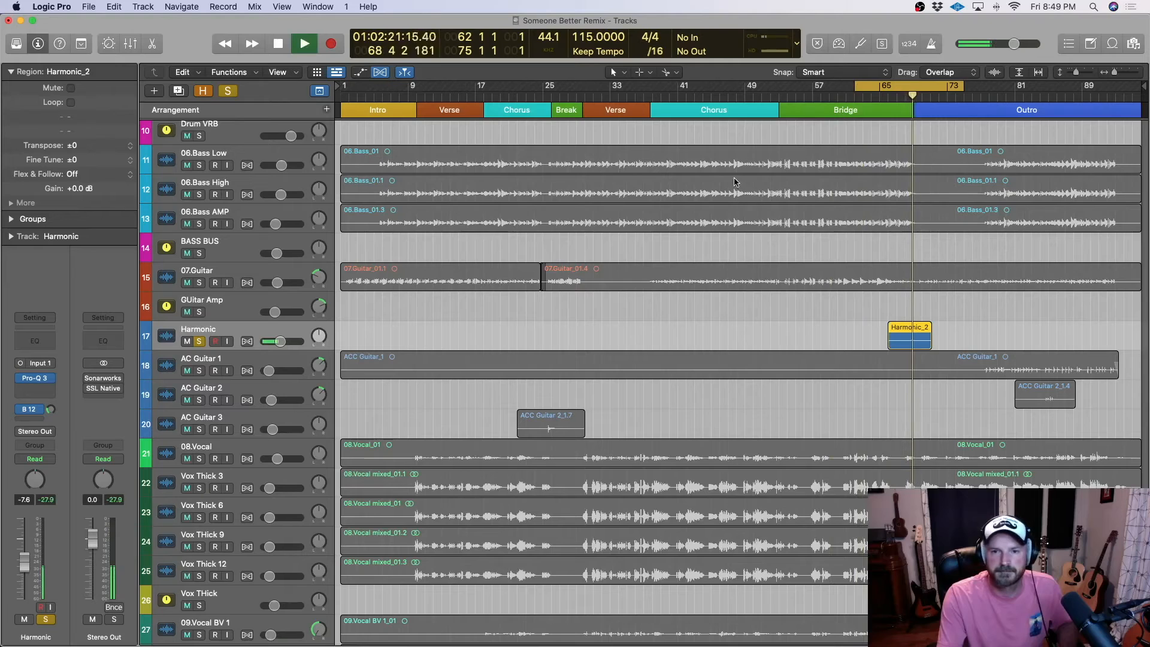
left_click(900, 97)
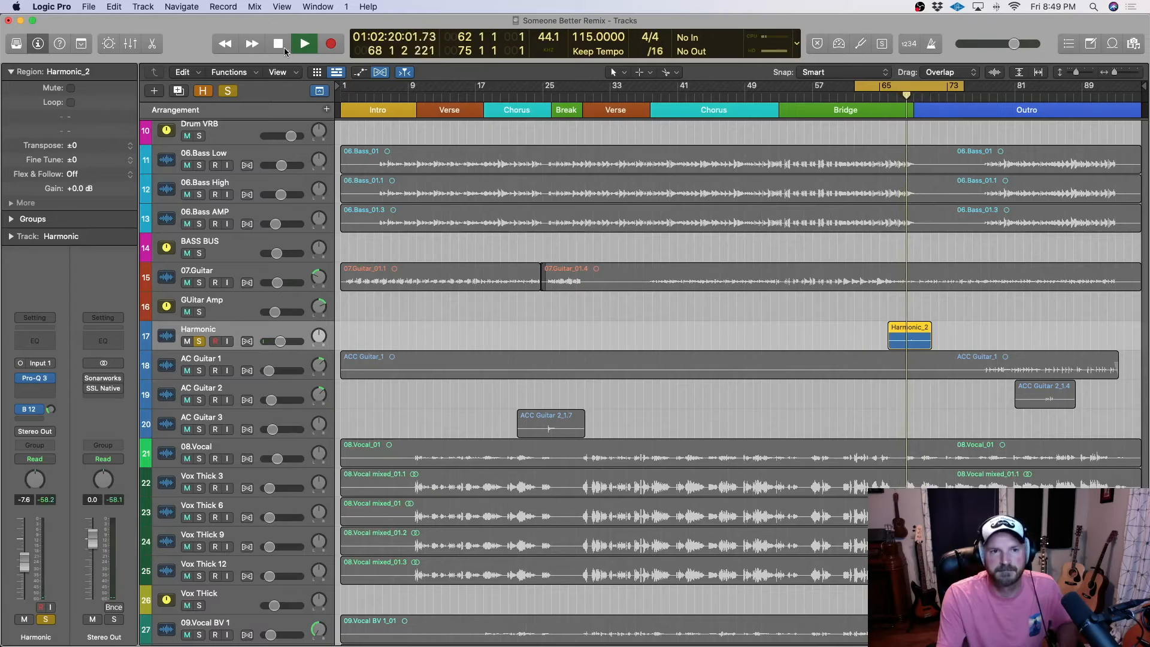
left_click(228, 91)
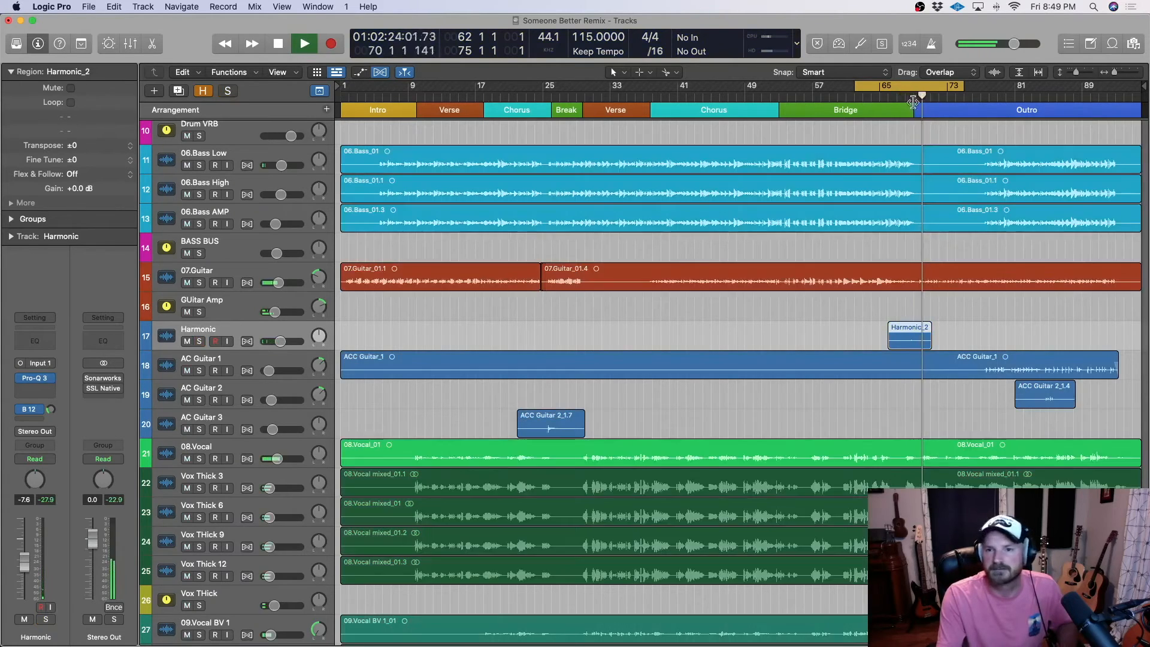
left_click(903, 100)
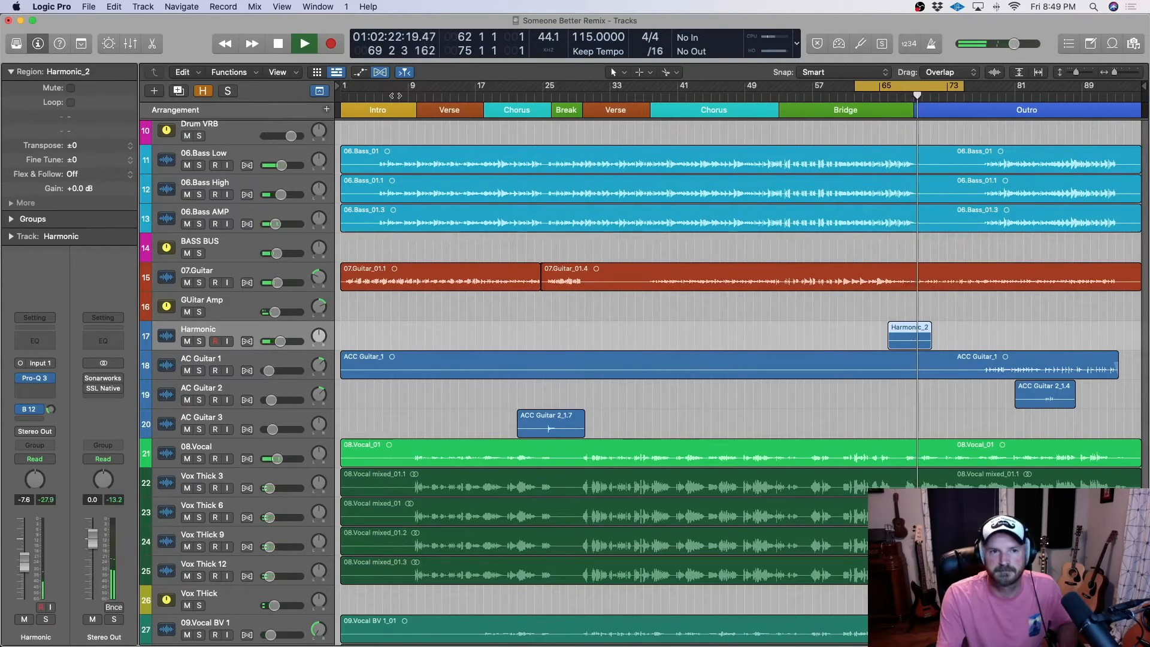
left_click(278, 45)
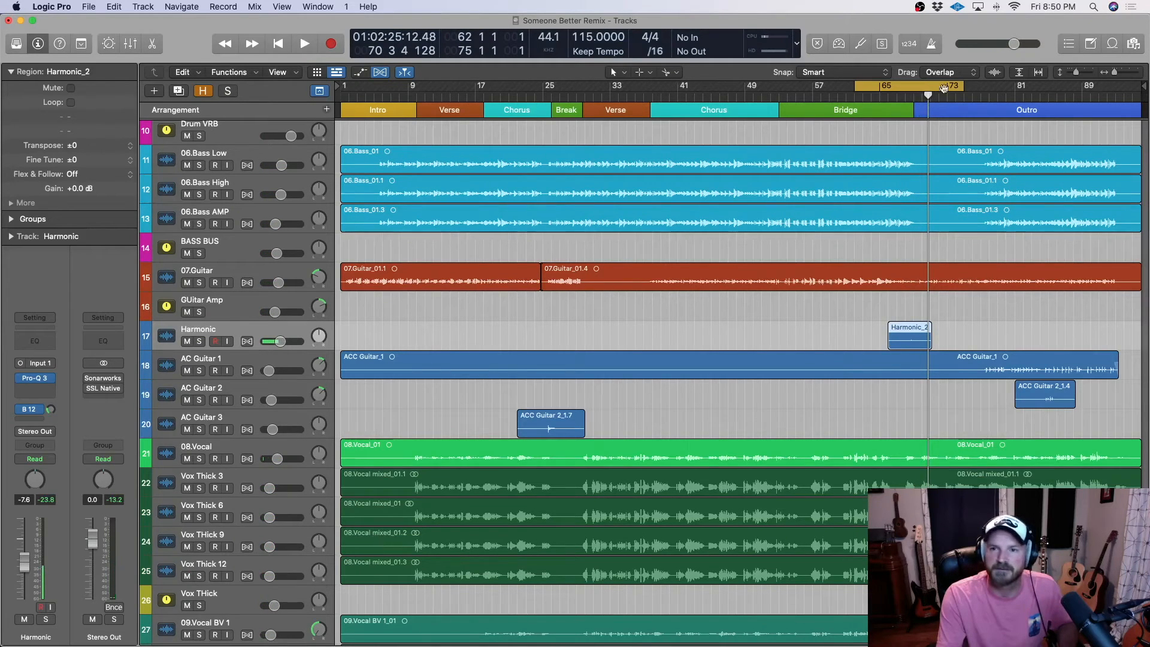
- Set the cycle range from bar 76 to bar 94, select AC Guitar 1, and place the playhead at bar 76
left_click_drag(964, 89, 1121, 99)
left_click_drag(852, 87, 975, 90)
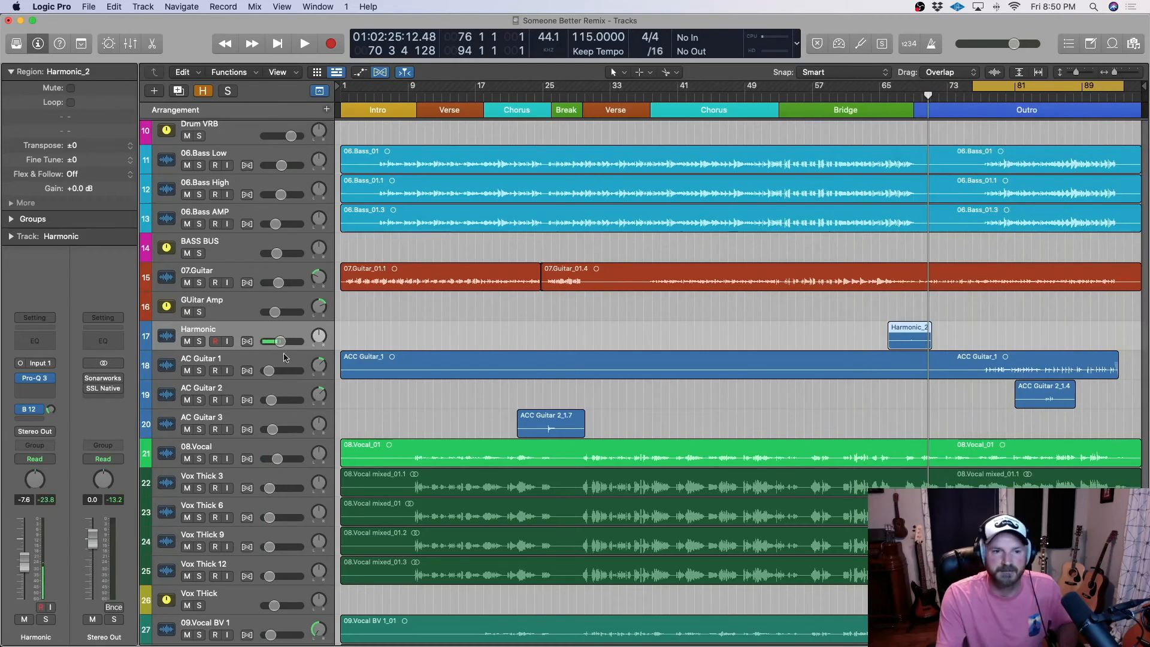
left_click(262, 363)
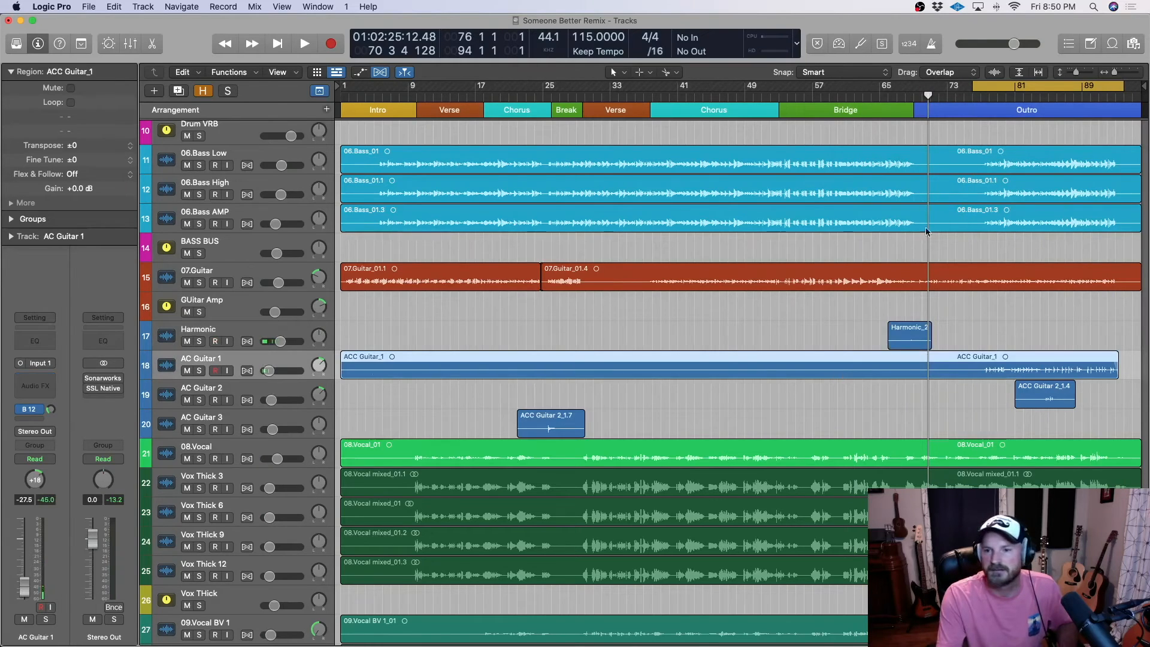
left_click(972, 95)
- Play the outro, compare AC Guitar 1 soloed and in the full mix, and stop playback
left_click(304, 45)
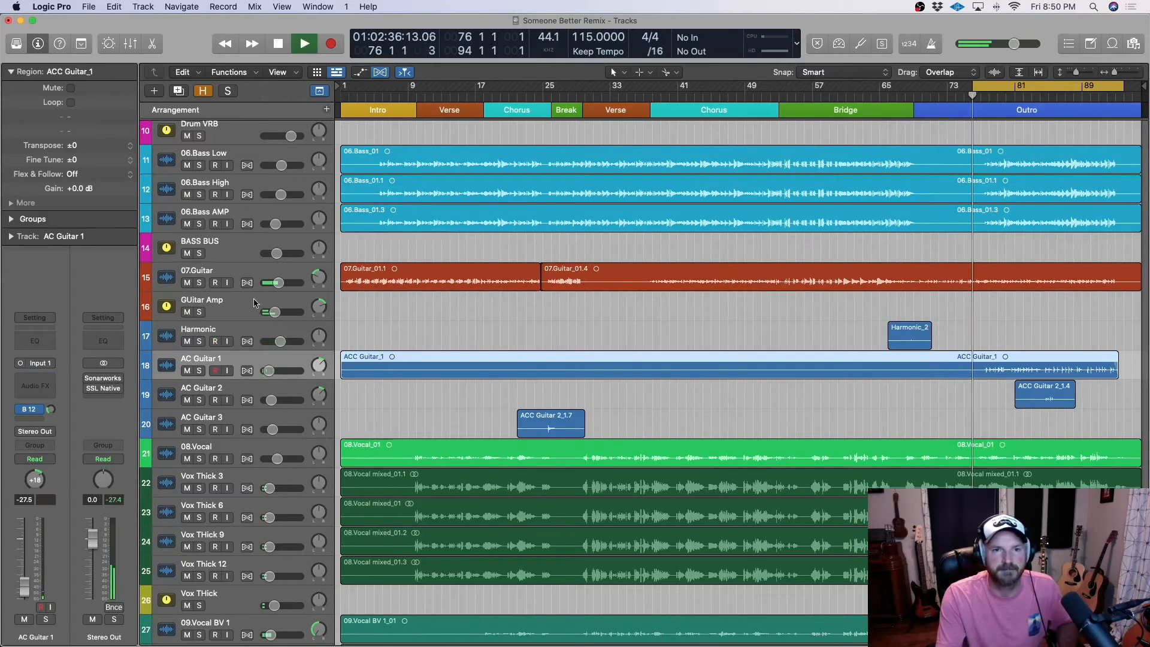
left_click(199, 371)
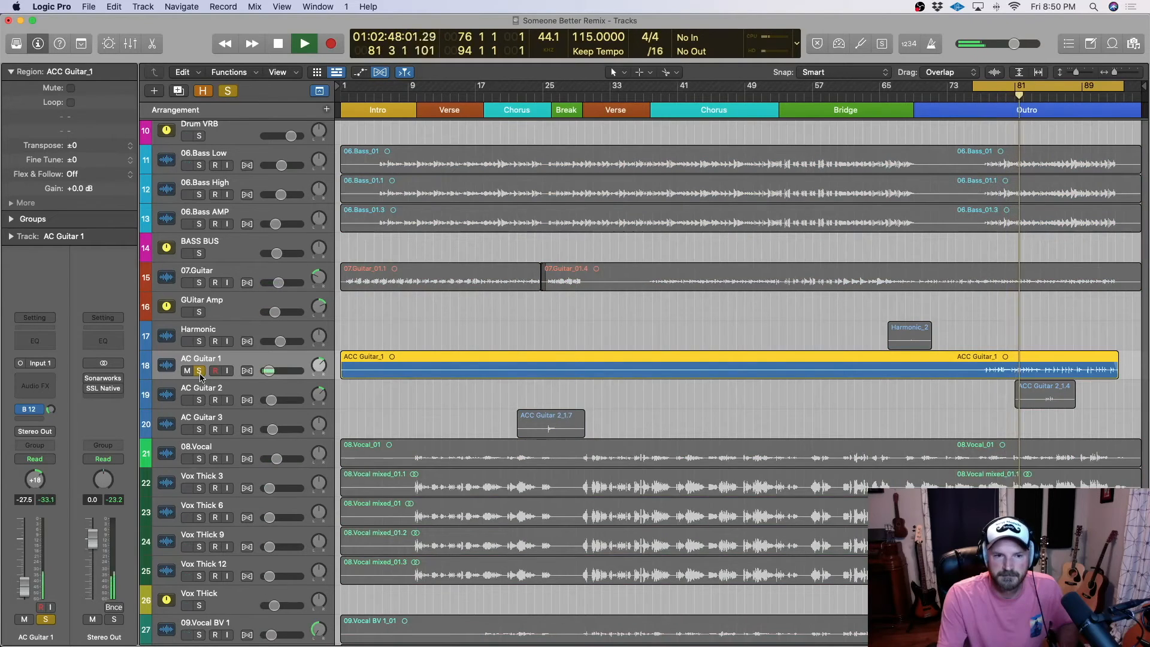
left_click(201, 374)
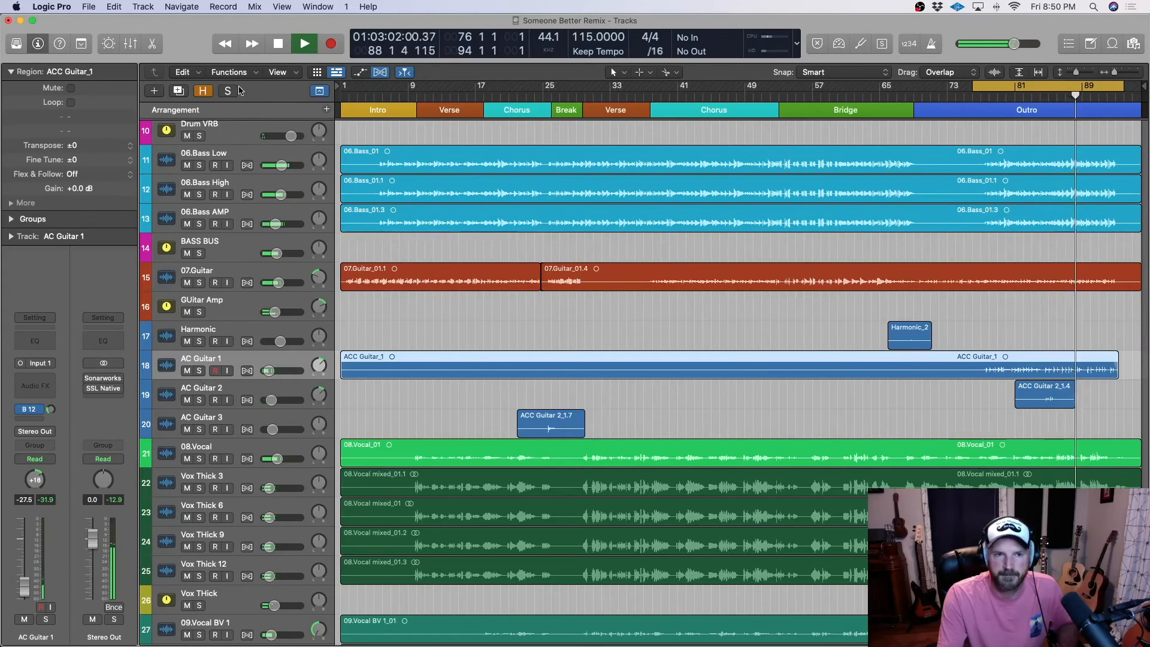
left_click(279, 44)
- Select AC Guitar 2 and narrow the cycle range to start at bar 83 and end at bar 87, beat 3
scroll(486, 360, "down", 1)
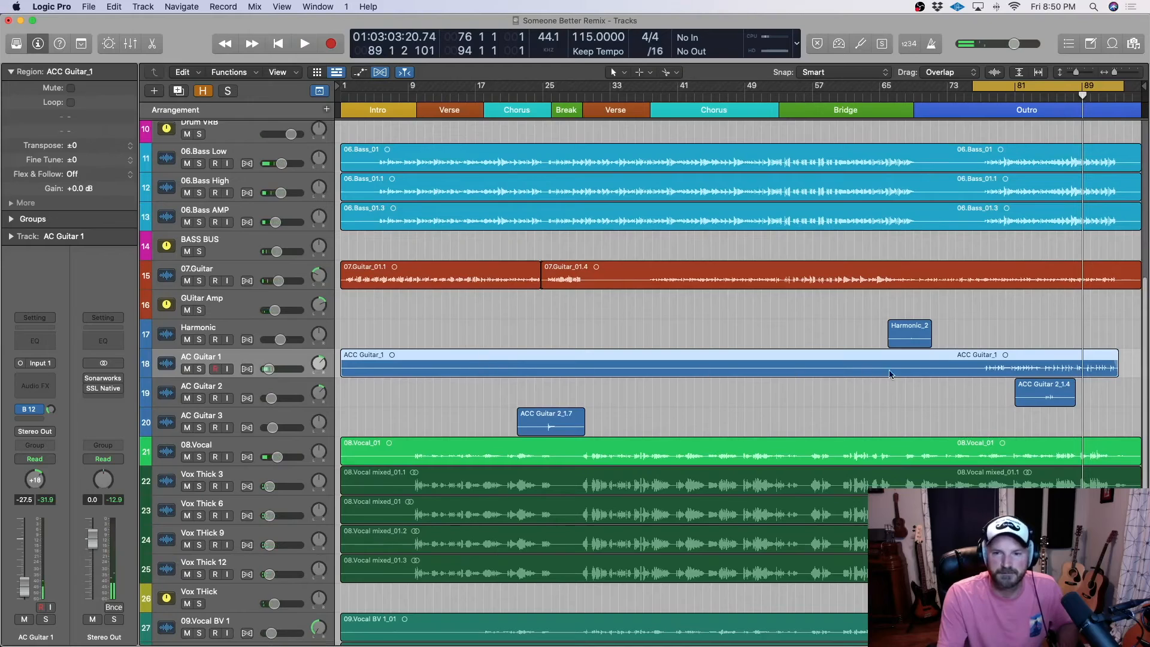
left_click(226, 386)
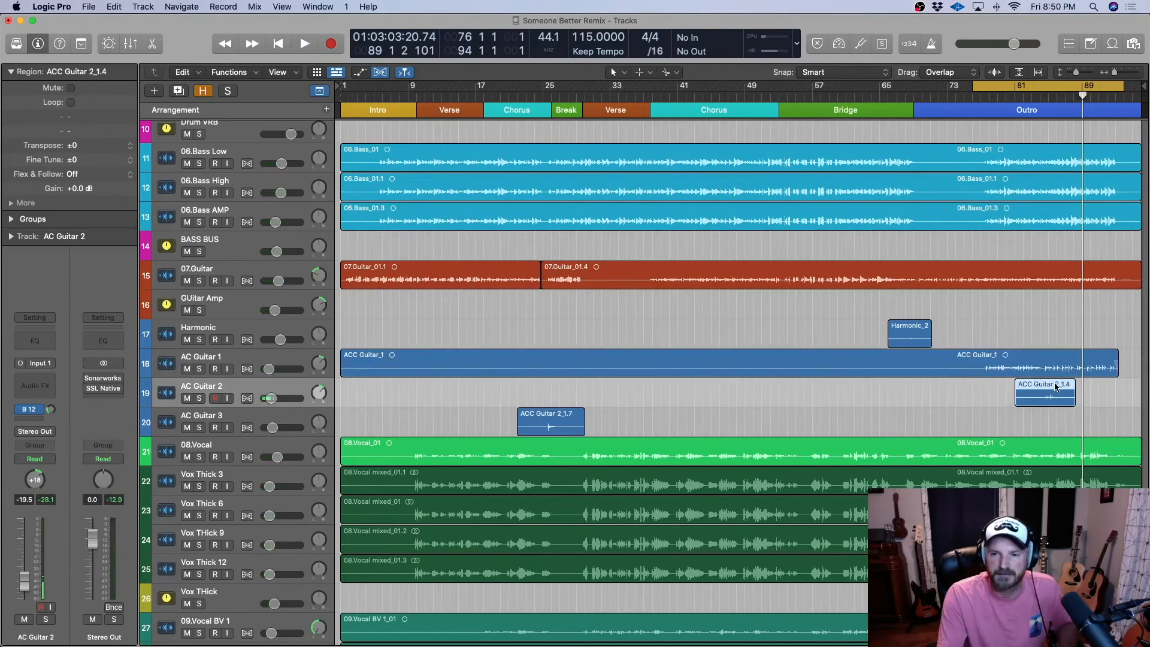
left_click_drag(975, 88, 1033, 88)
left_click_drag(1121, 87, 1069, 87)
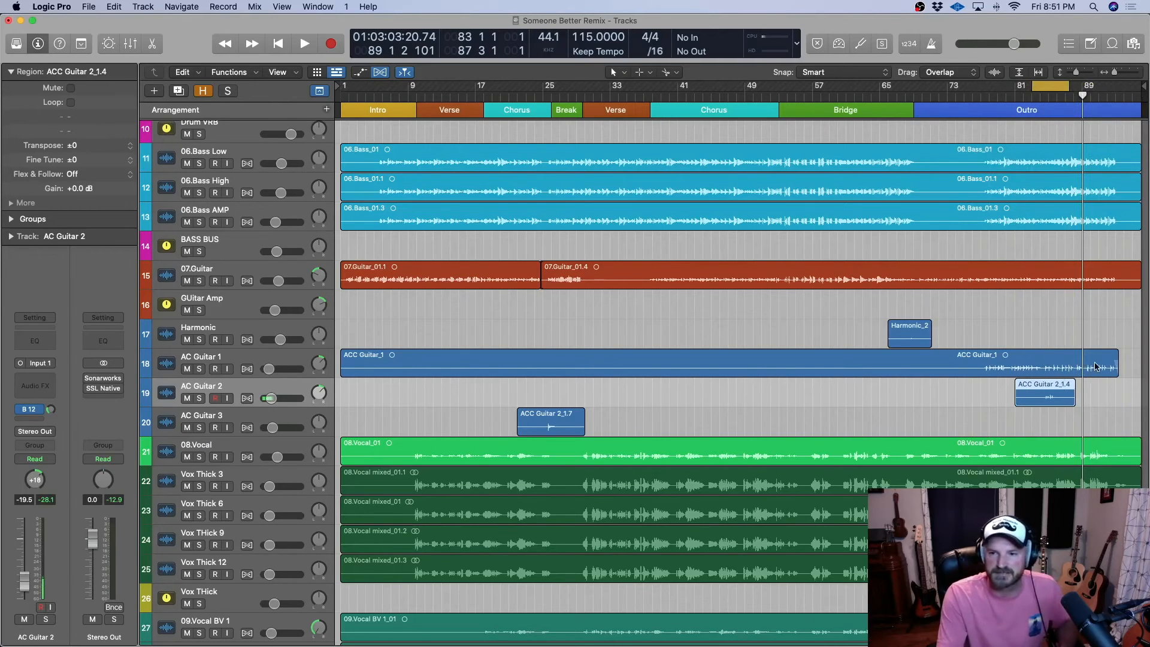
- Play the loop in the full mix and audition AC Guitar 1 and AC Guitar 2 soloed together
left_click(305, 46)
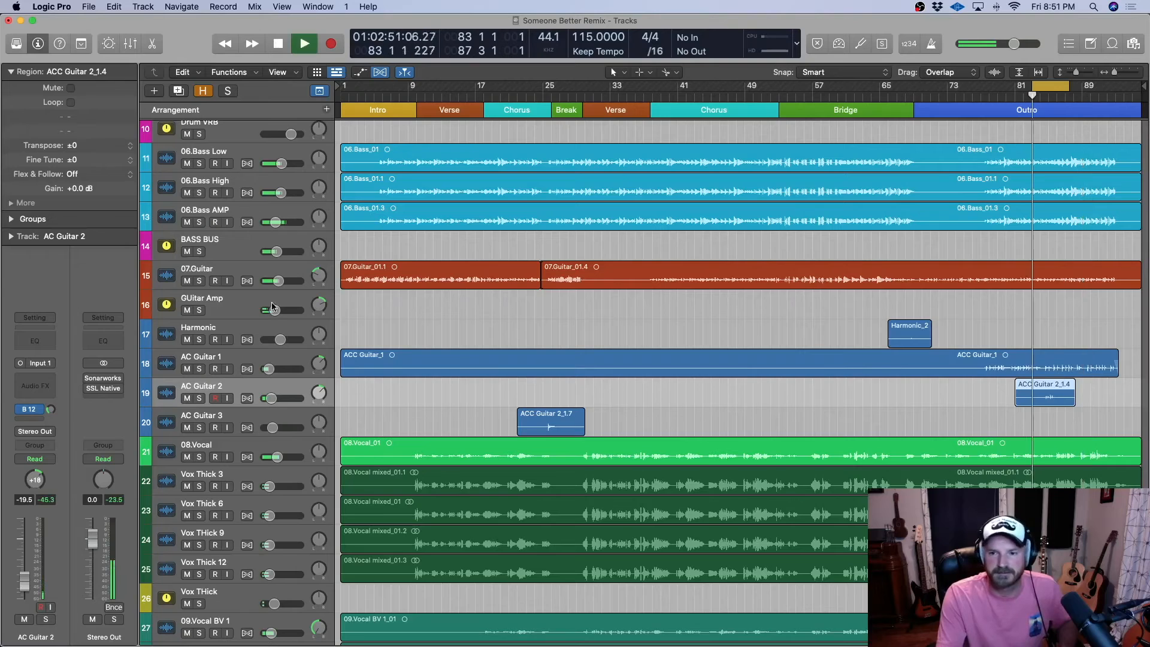
left_click(200, 428)
left_click(201, 399)
left_click(200, 399)
left_click(200, 420)
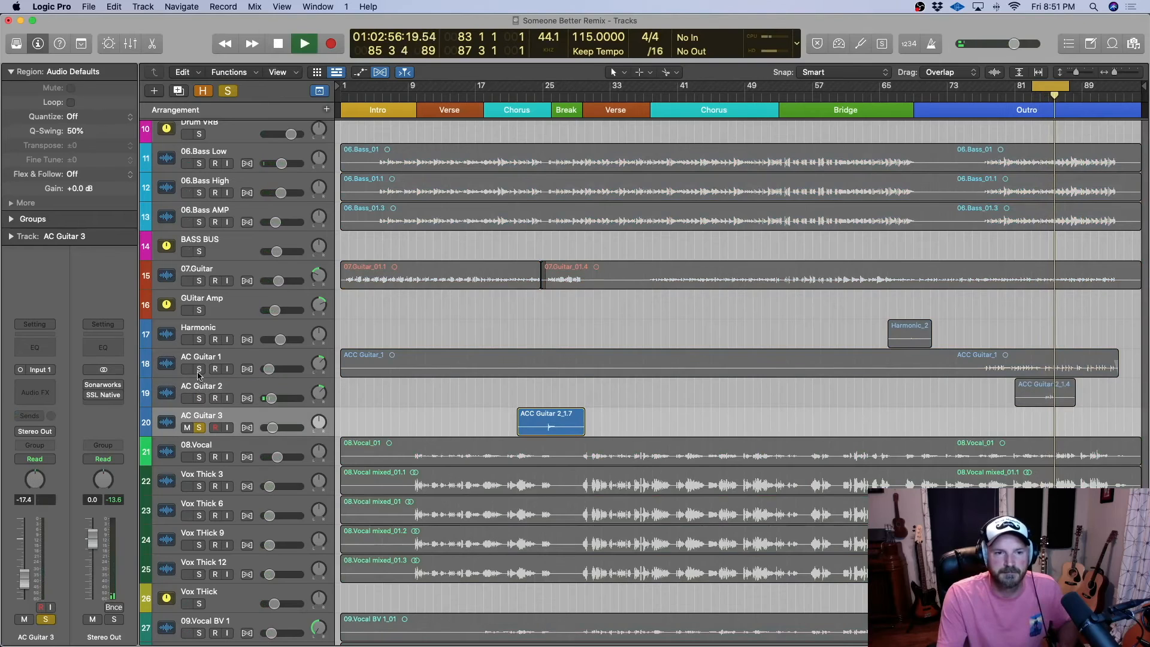
left_click(200, 427)
left_click(200, 369)
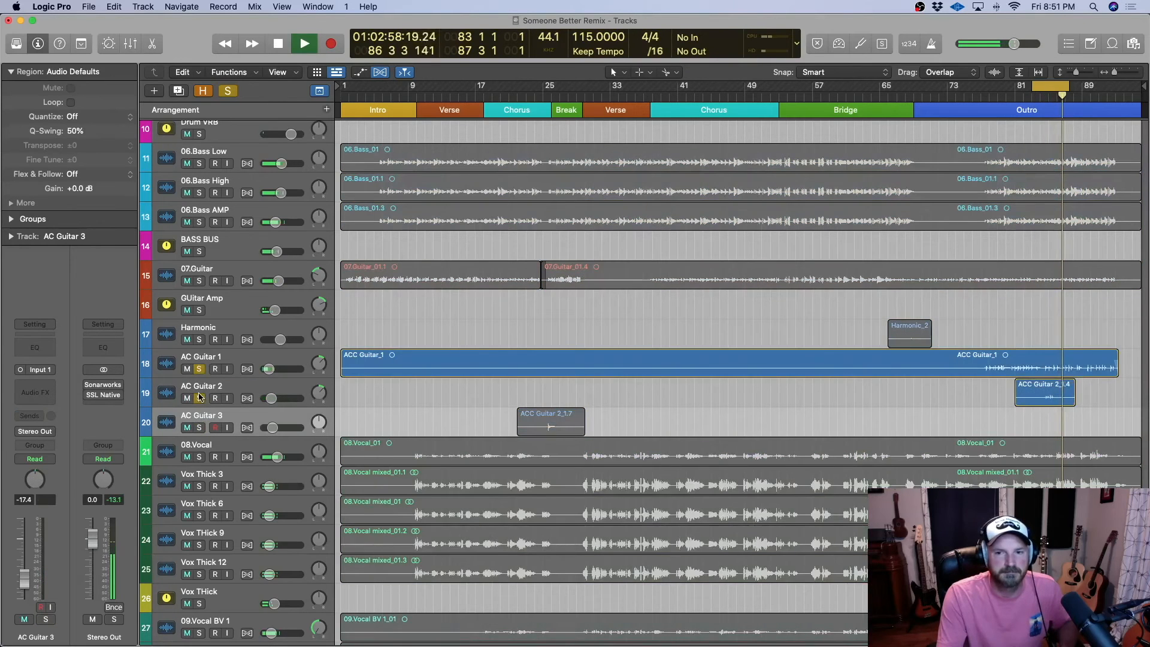
left_click(305, 44)
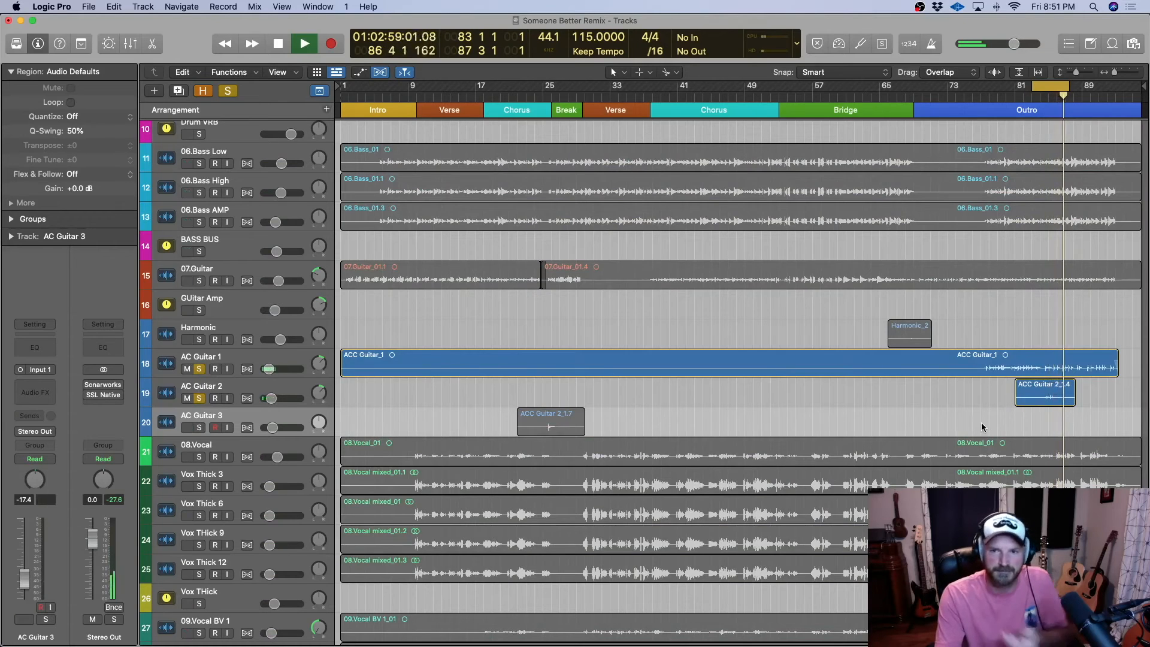
- Clear the solos, extend the cycle range's end to bar 93 while listening to the full mix, and stop playback
left_click(230, 94)
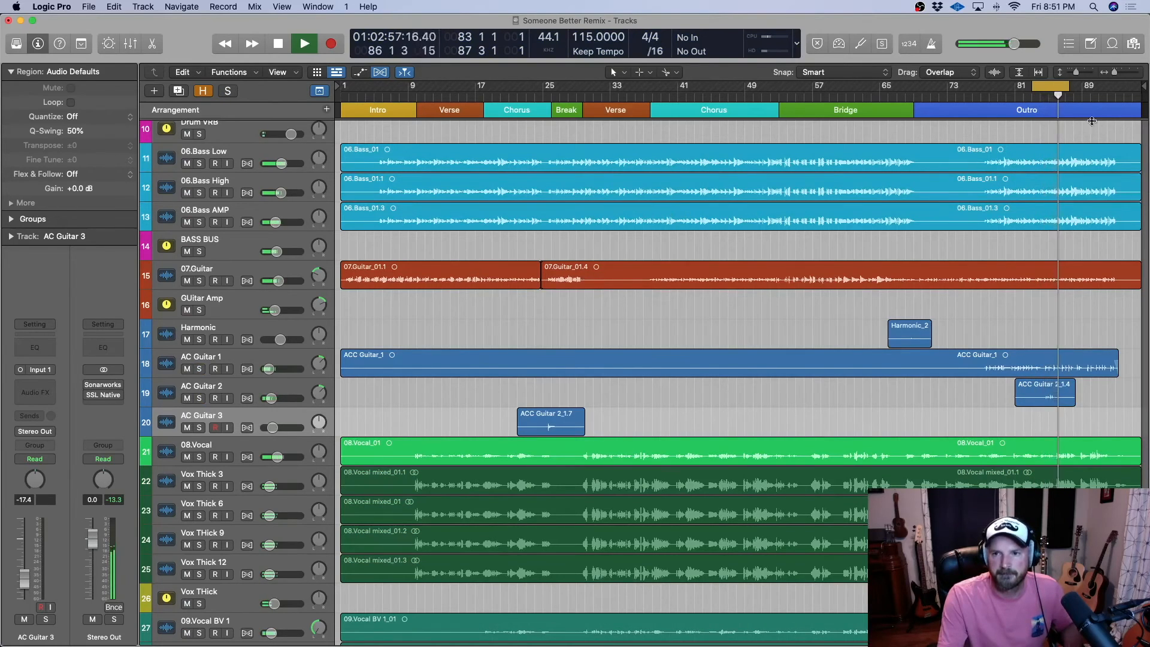
left_click_drag(1069, 90, 1113, 90)
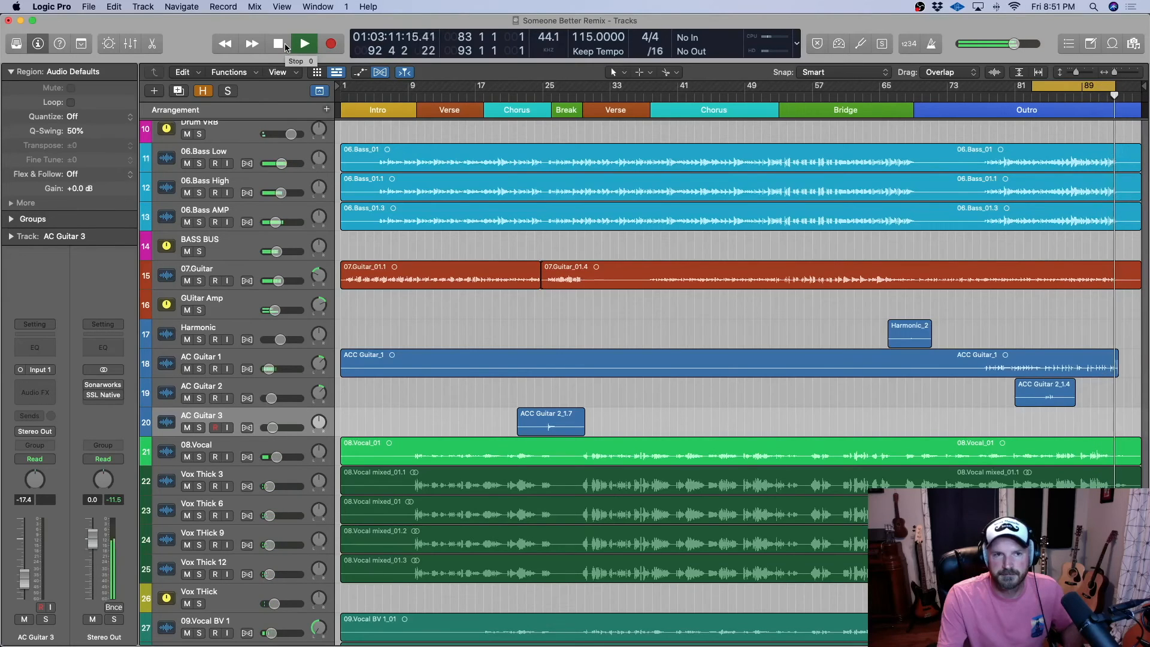
key("space")
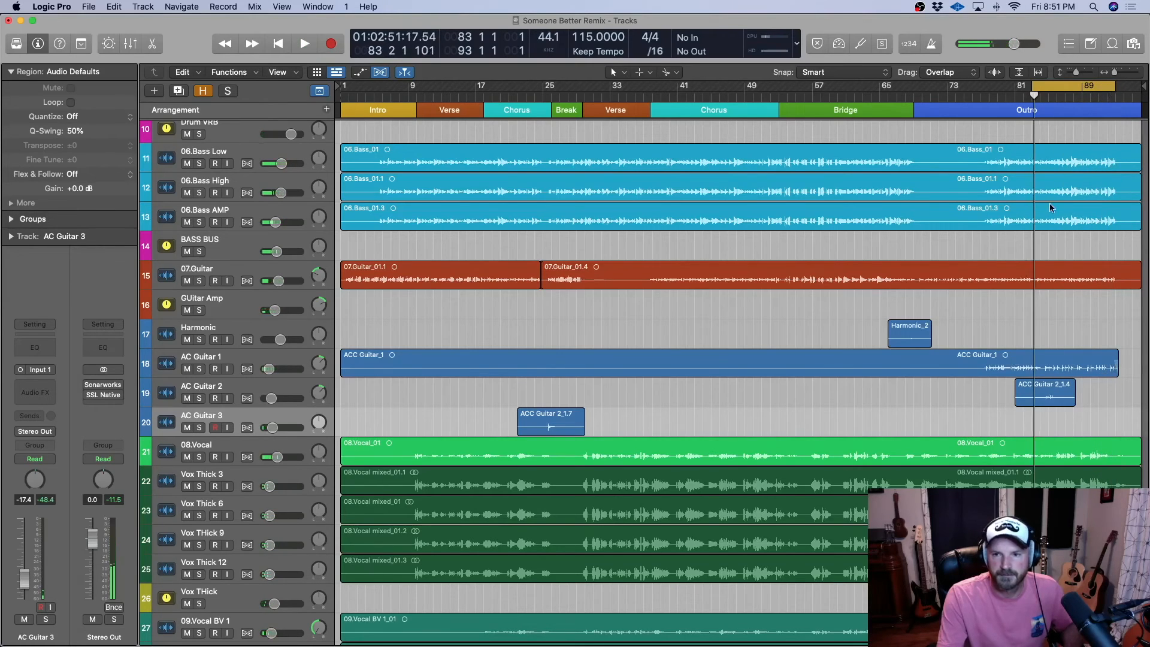
- Set the cycle range from bar 23 to bar 30 around the ACC Guitar 2_1.7 region and start playback
left_click_drag(506, 96, 635, 95)
left_click_drag(530, 90, 584, 90)
left_click(305, 43)
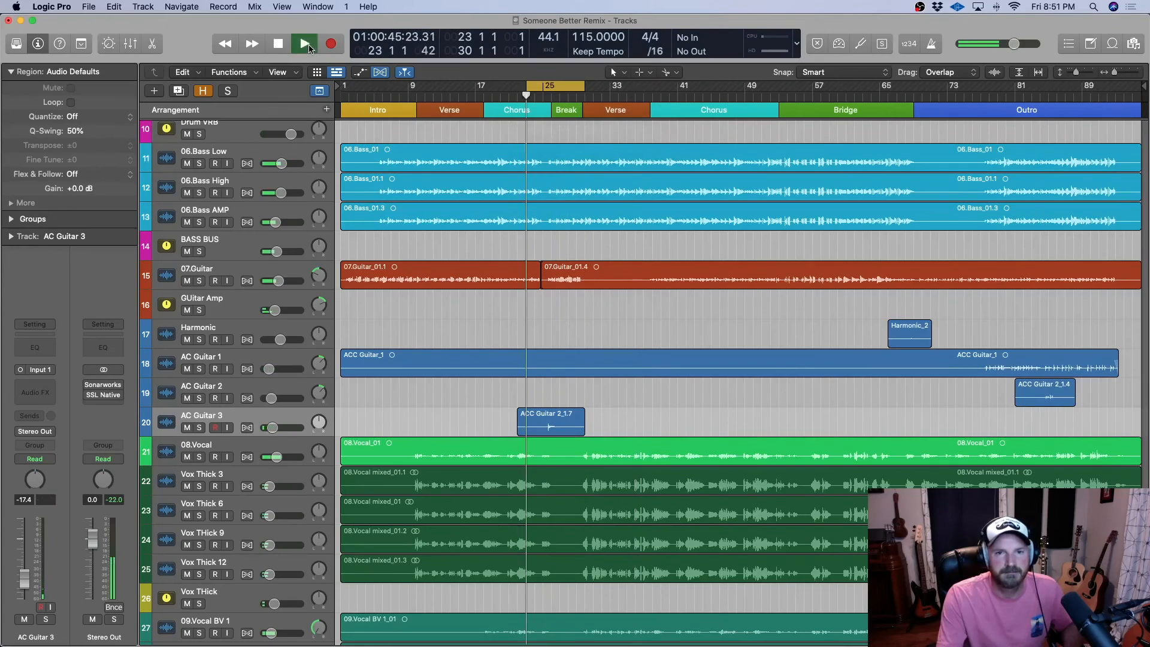
- Solo AC Guitar 3 during playback, clear the solo, and replay the loop to compare it in the full mix
left_click(199, 428)
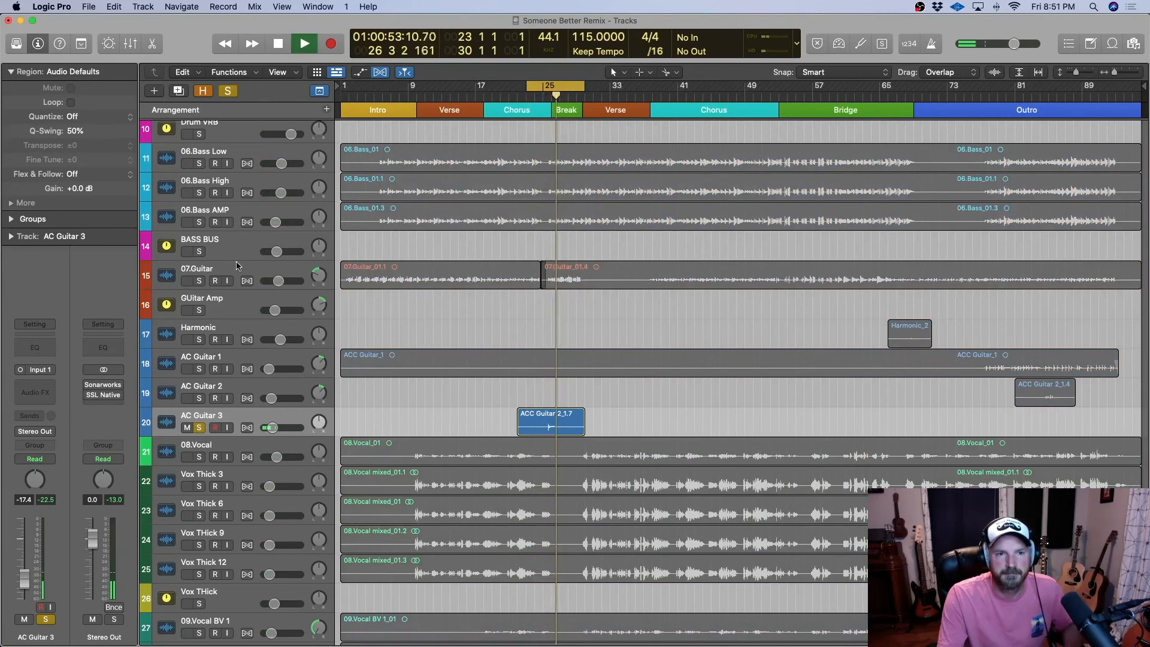
left_click(232, 94)
left_click(301, 45)
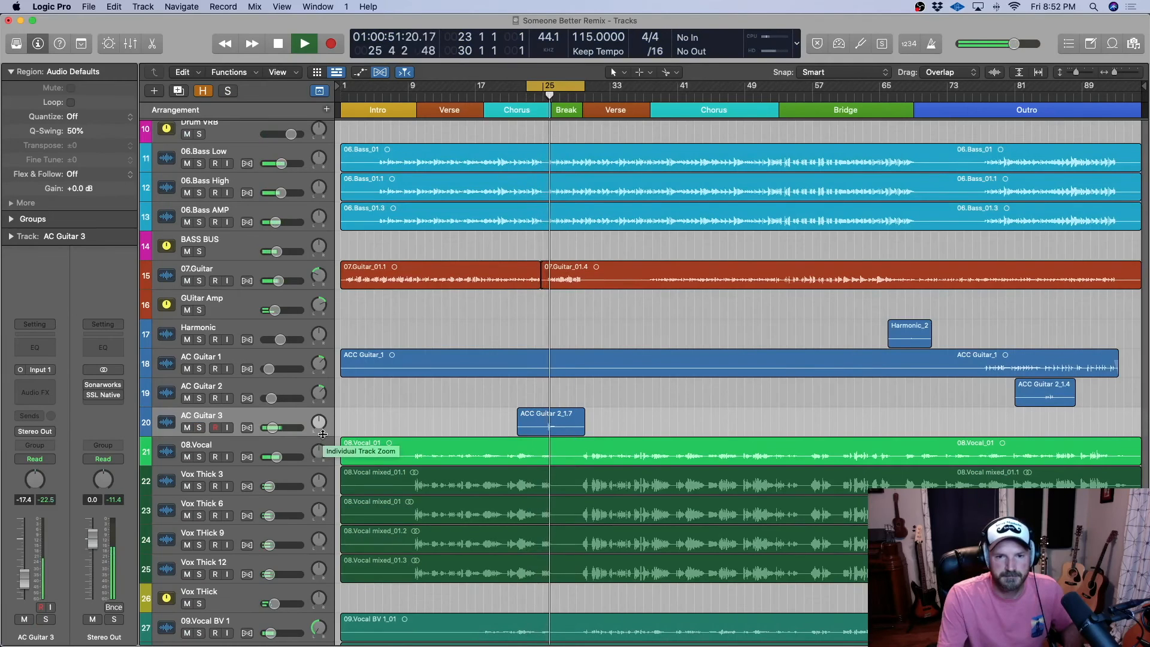
- Stop playback and turn off the cycle range from bar 23 to bar 30, and look over the guitar and vocal tracks
left_click(279, 44)
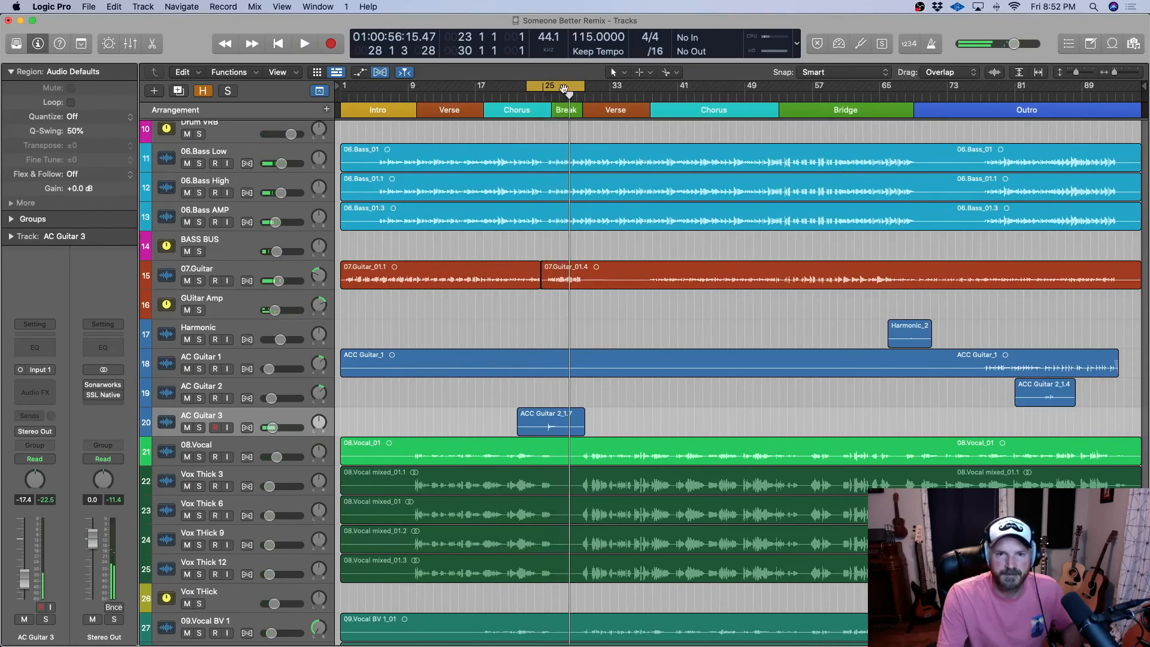
scroll(418, 323, "down", 3)
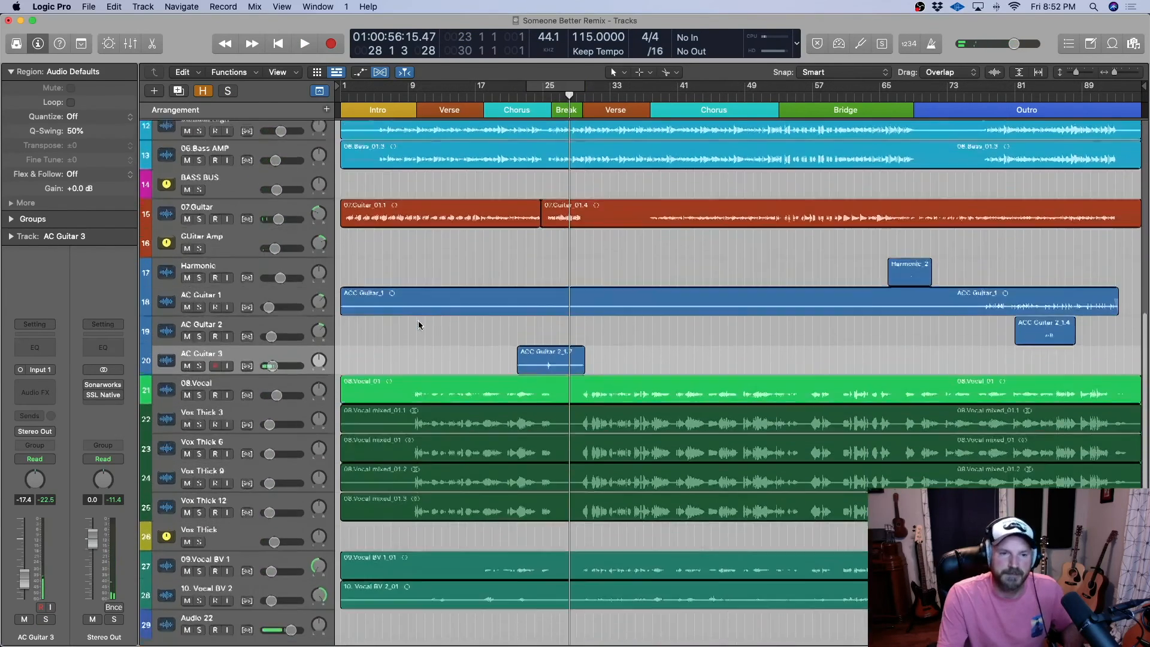
scroll(375, 379, "down", 2)
scroll(239, 430, "up", 6)
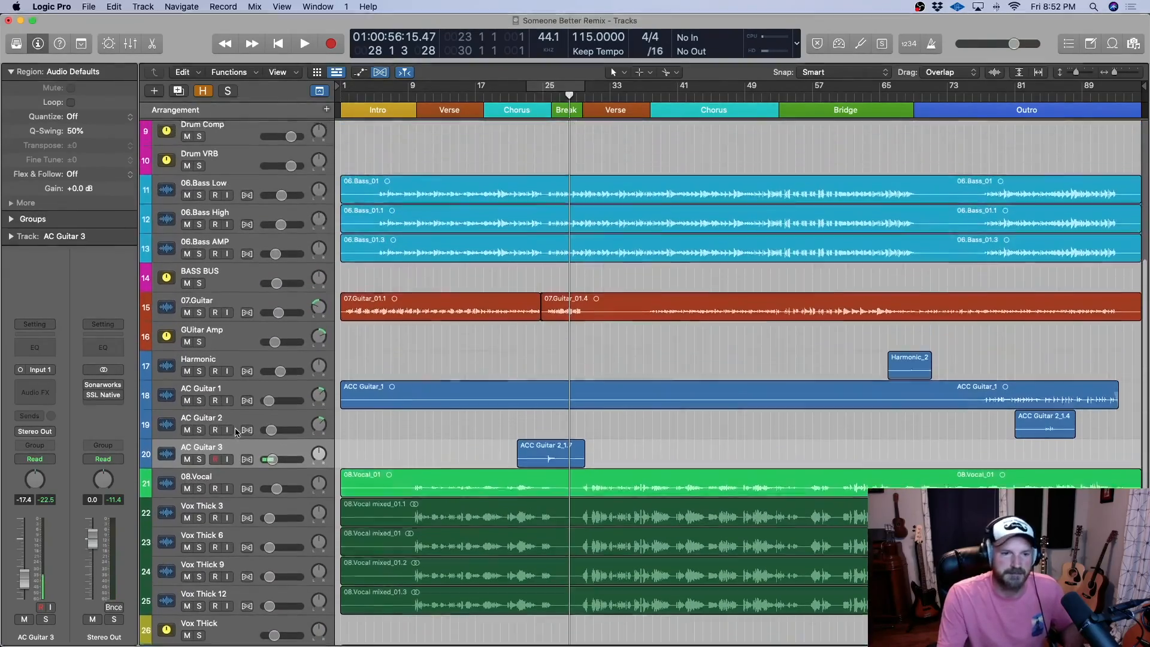
scroll(263, 407, "up", 1)
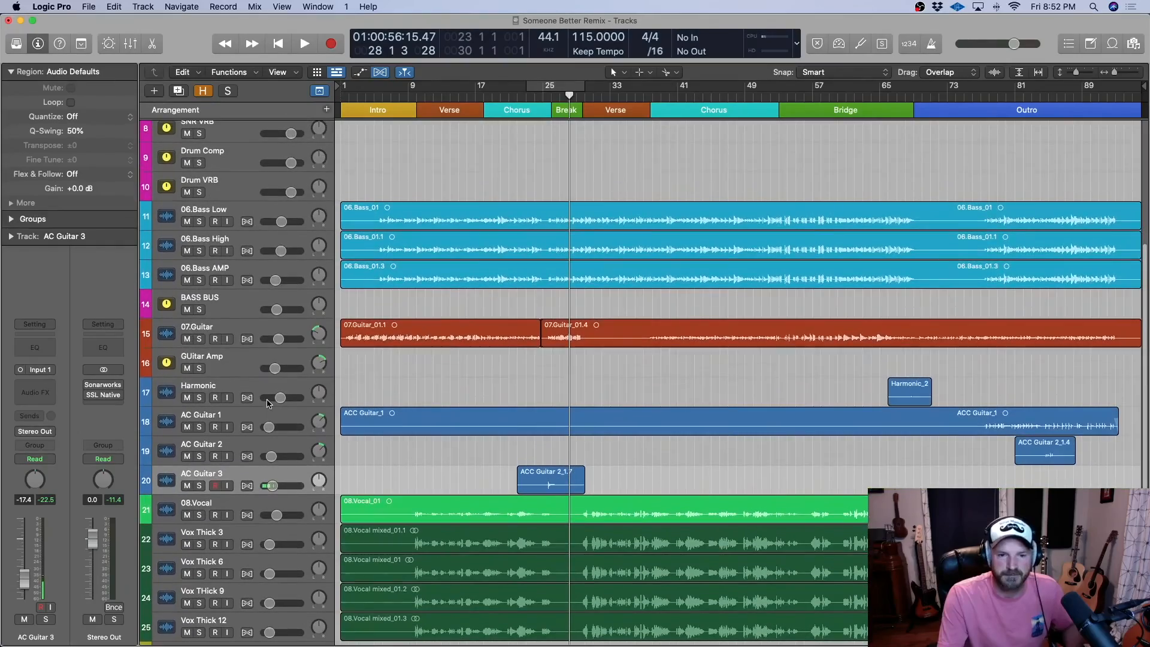
scroll(240, 413, "down", 3)
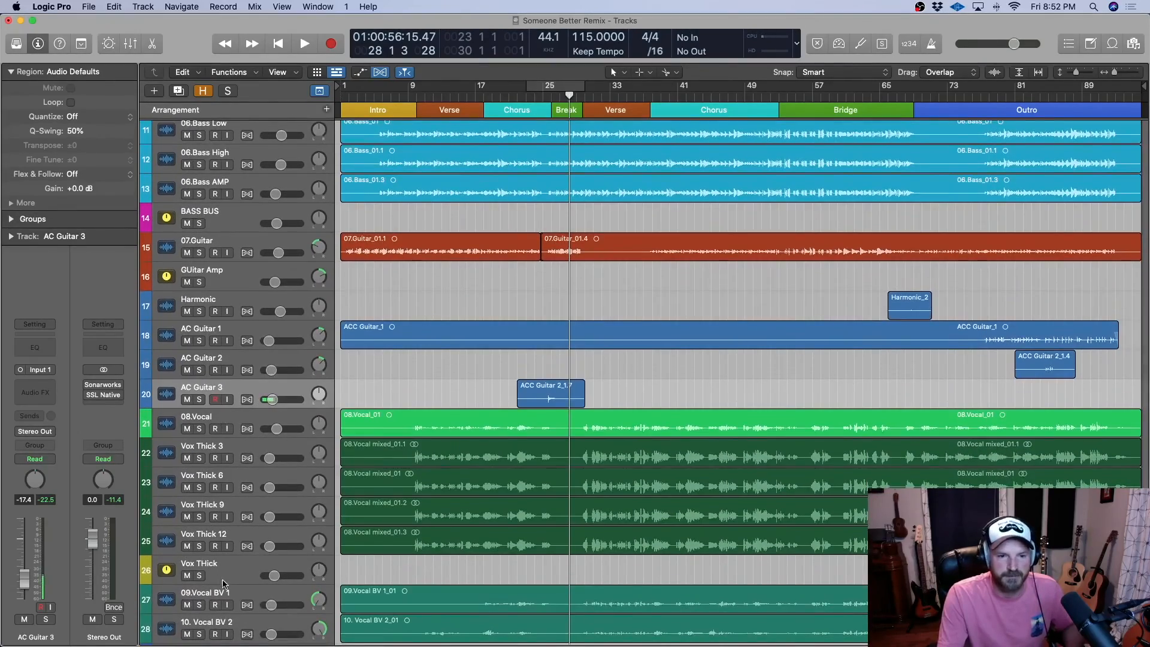
scroll(223, 584, "down", 2)
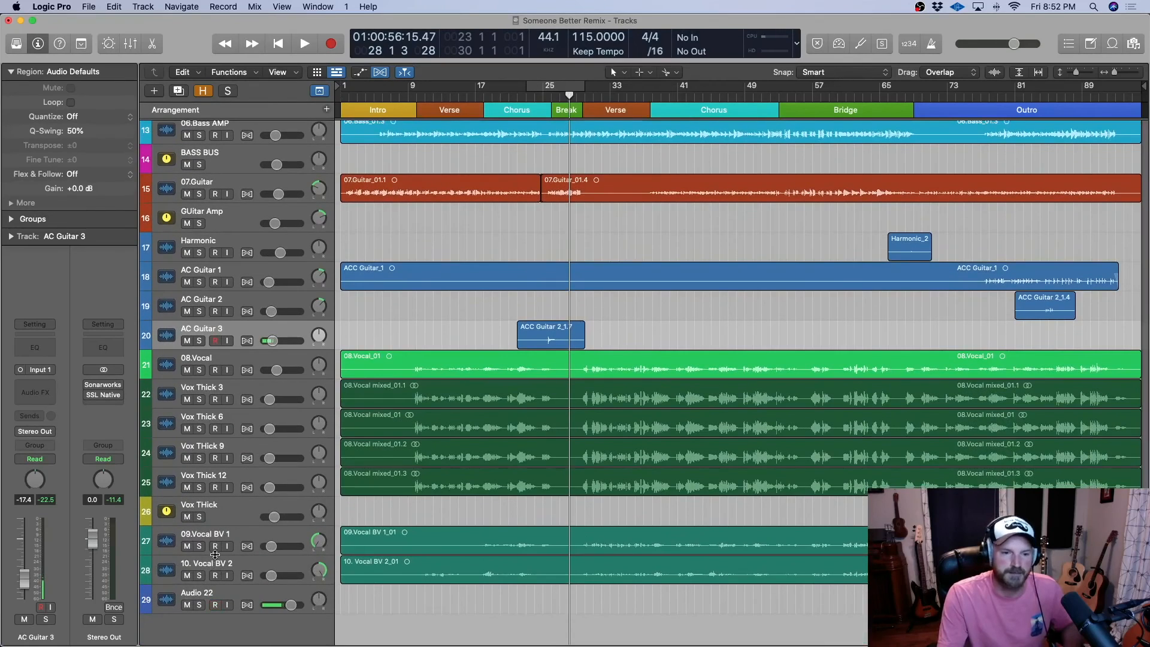